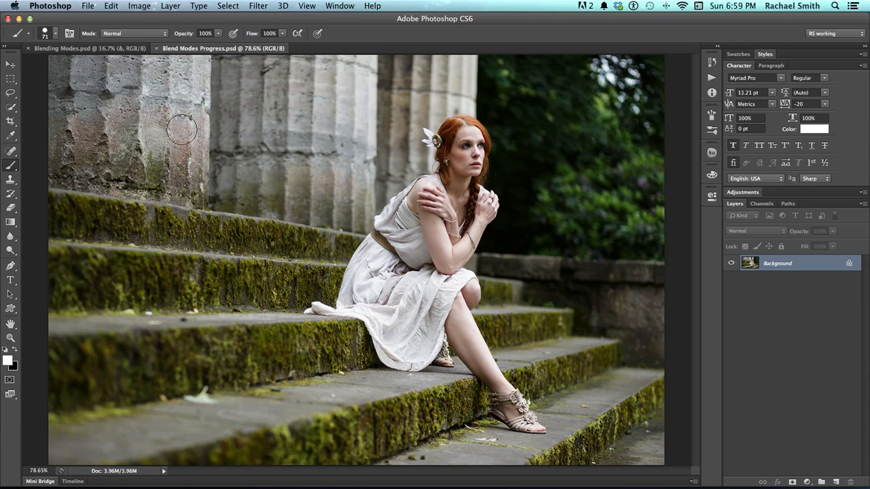
- View the finished example in Blending Modes.psd fitted to the screen, and return to Blend Modes Progress.psd
left_click(116, 49)
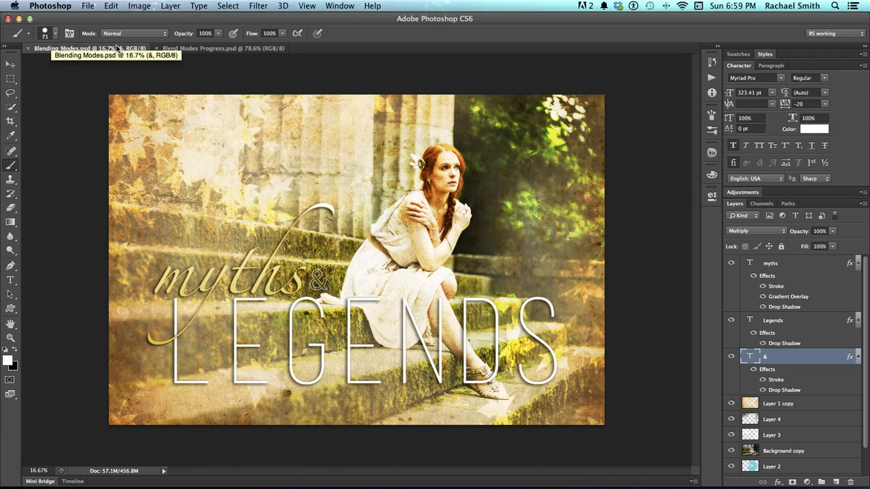
key("super+0")
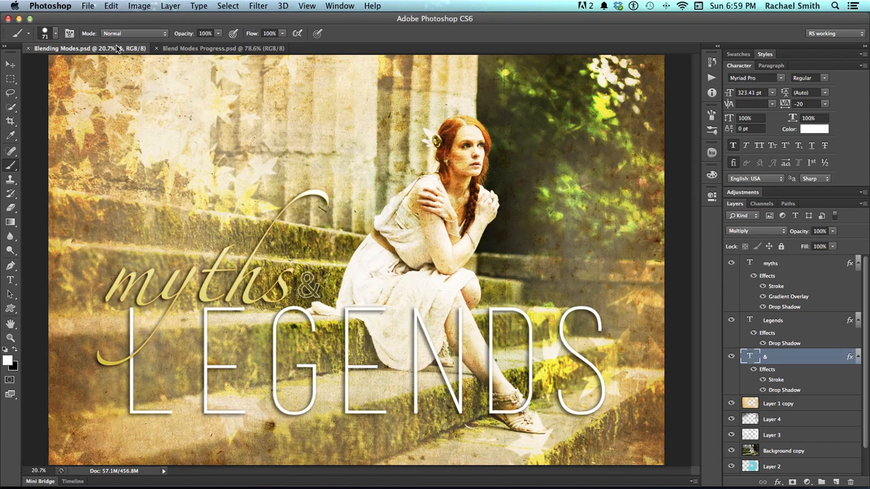
left_click(216, 50)
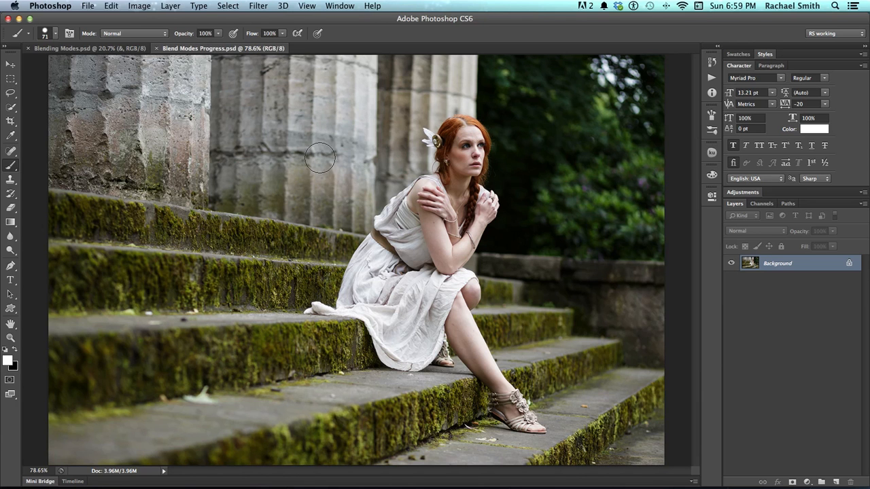
- Save the photo as Blend Modes Progress.psd in Photoshop format in the 05 Brushes folder, replacing the existing file
left_click(88, 6)
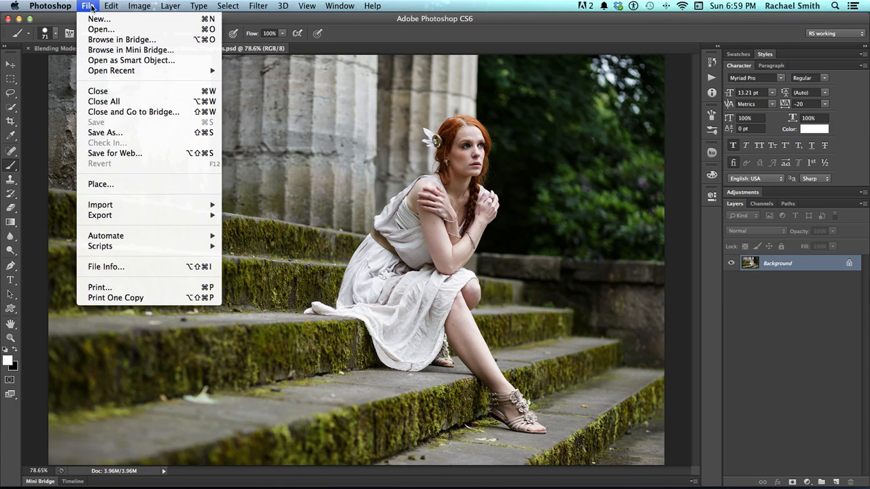
left_click(106, 133)
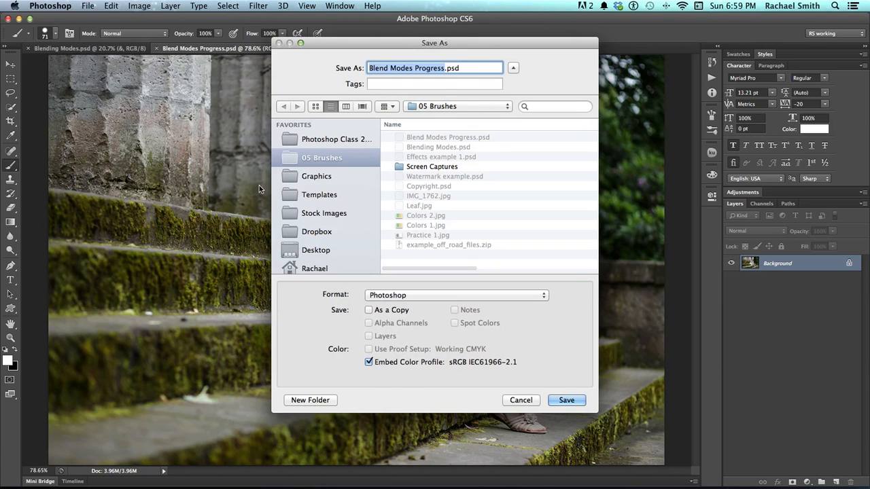
left_click(452, 293)
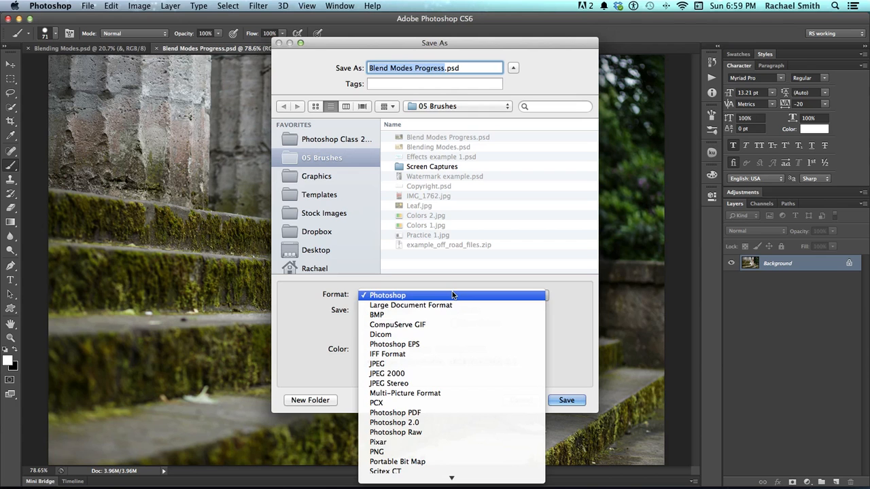
left_click(452, 294)
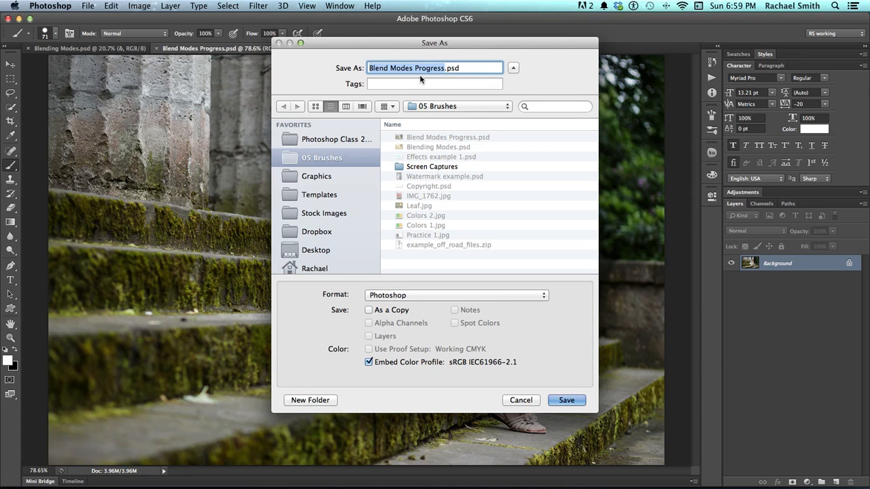
left_click(561, 398)
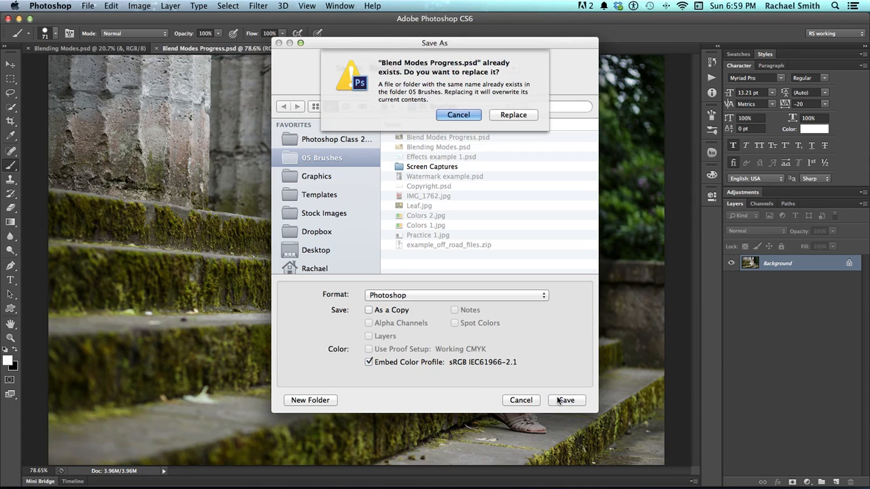
left_click(514, 115)
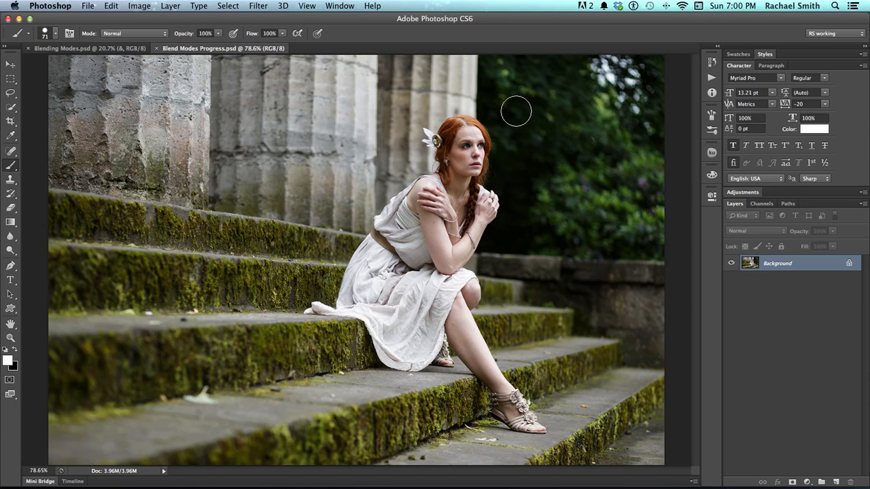
- Switch to Chrome and search Google Images for "paper"
mouse_move(204, 484)
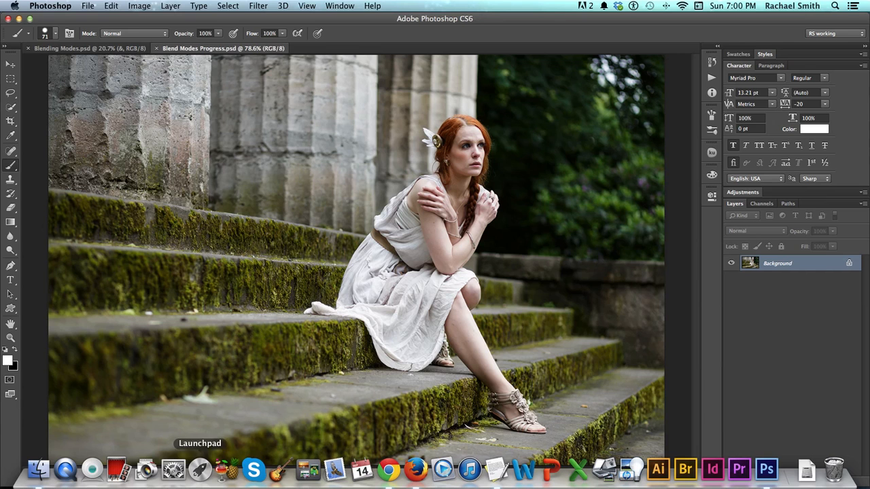
left_click(388, 469)
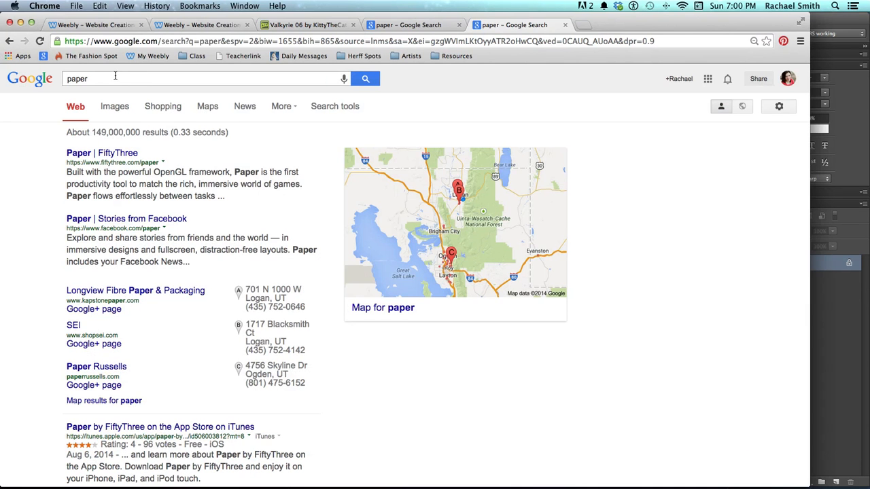
left_click_drag(114, 76, 54, 77)
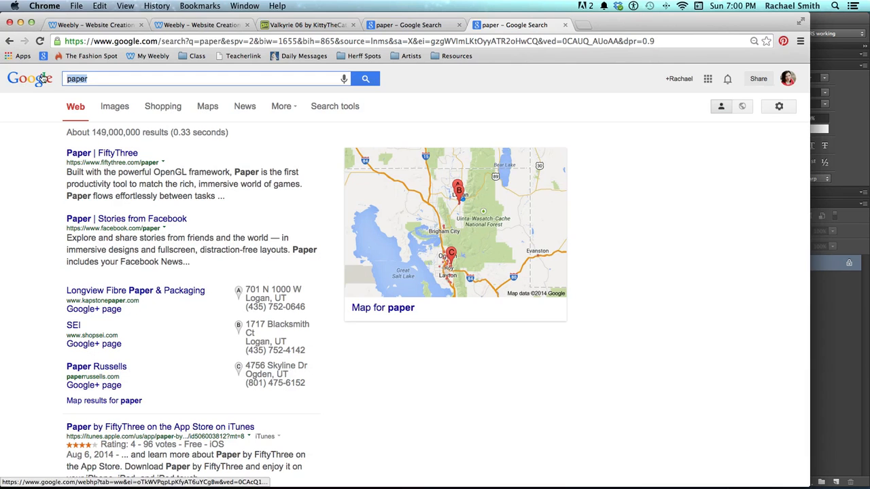
key("Return")
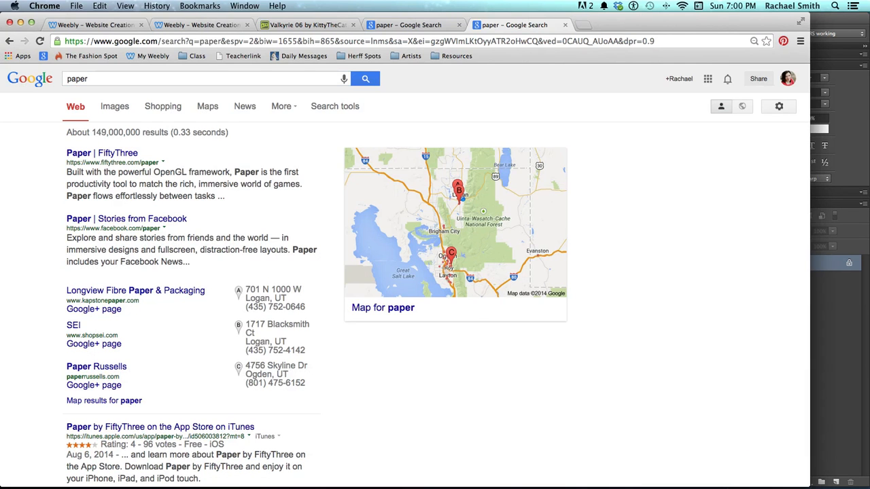
left_click(112, 109)
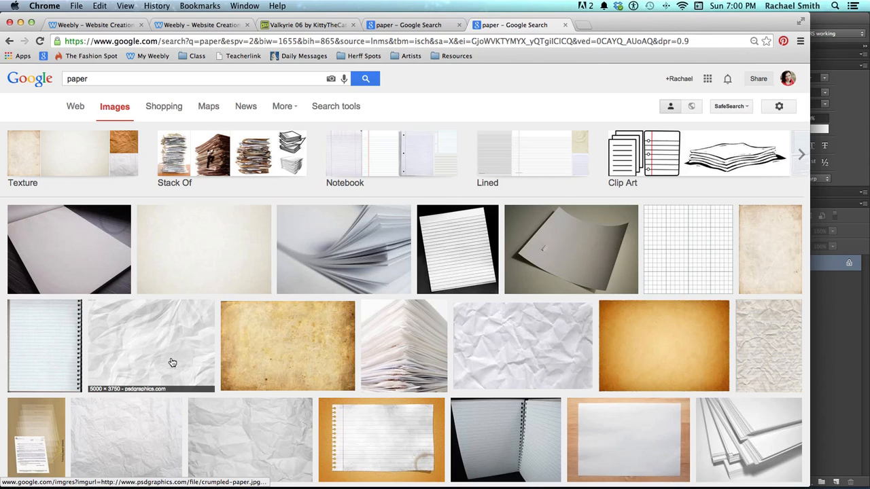
- Check the photo's pixel dimensions in Photoshop's Image Size dialog without changing them, and return to the image results in Chrome
key("super+Tab")
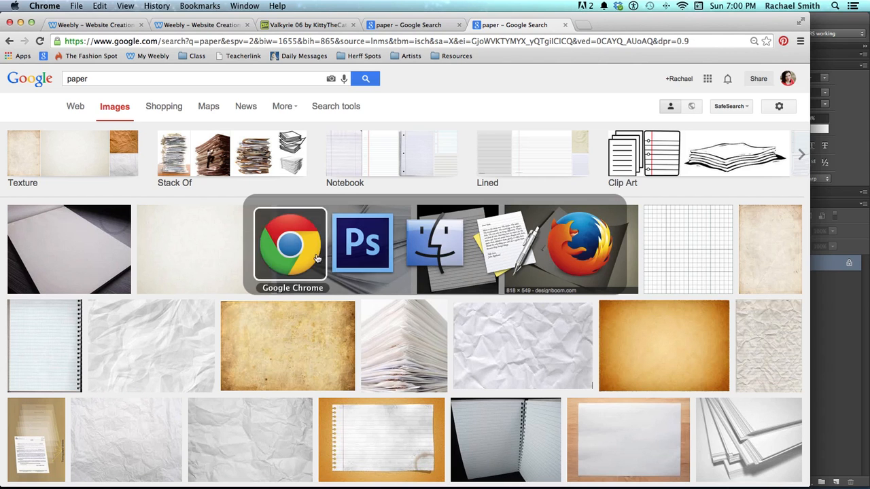
left_click(370, 259)
left_click(113, 6)
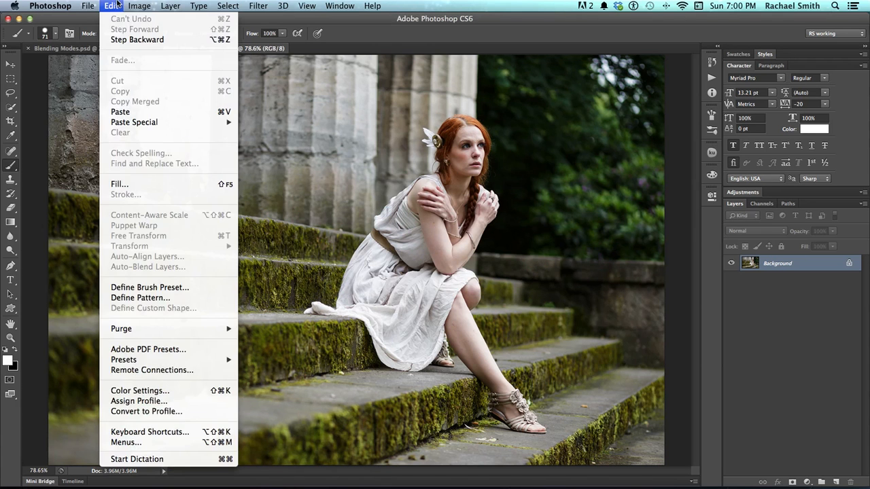
left_click(139, 102)
left_click_drag(404, 132, 635, 166)
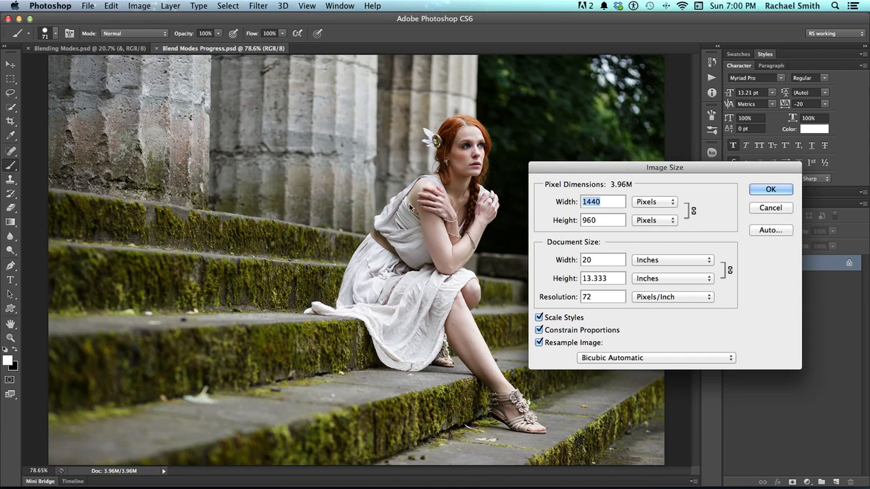
key("super+Tab")
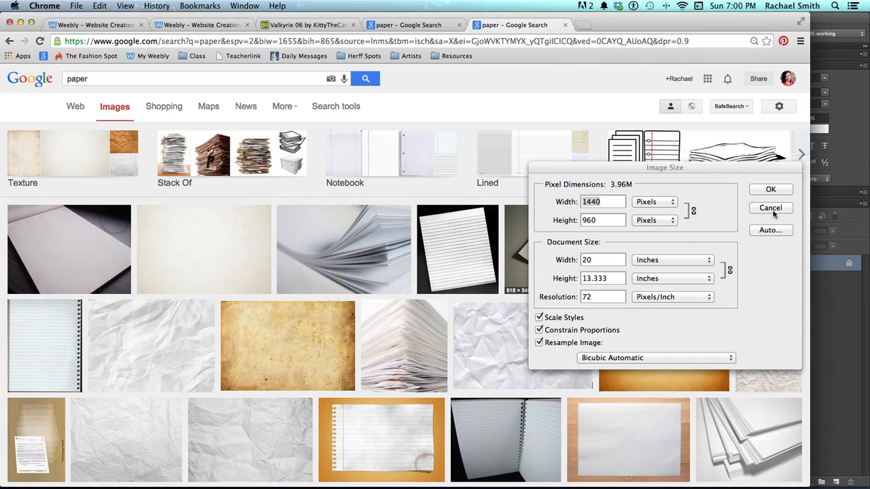
key("super+Tab")
key("super+Tab")
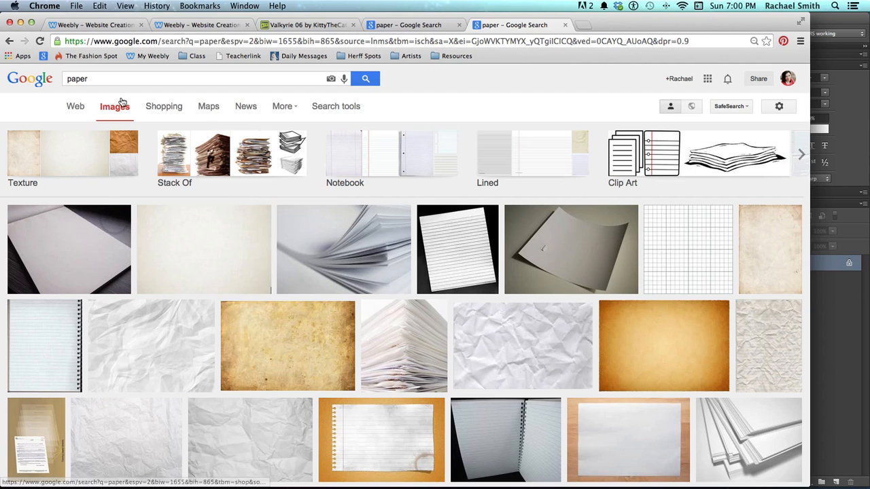
- Filter the paper image results to sizes larger than 1024×768
left_click(336, 108)
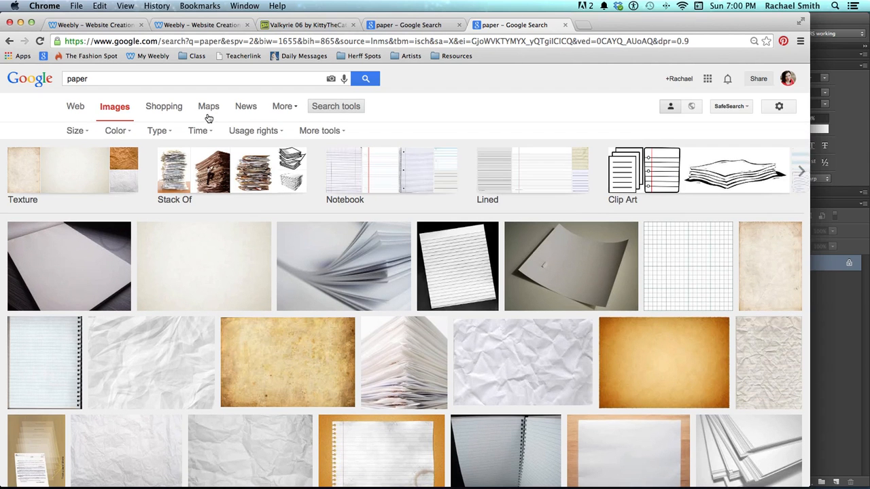
left_click(76, 131)
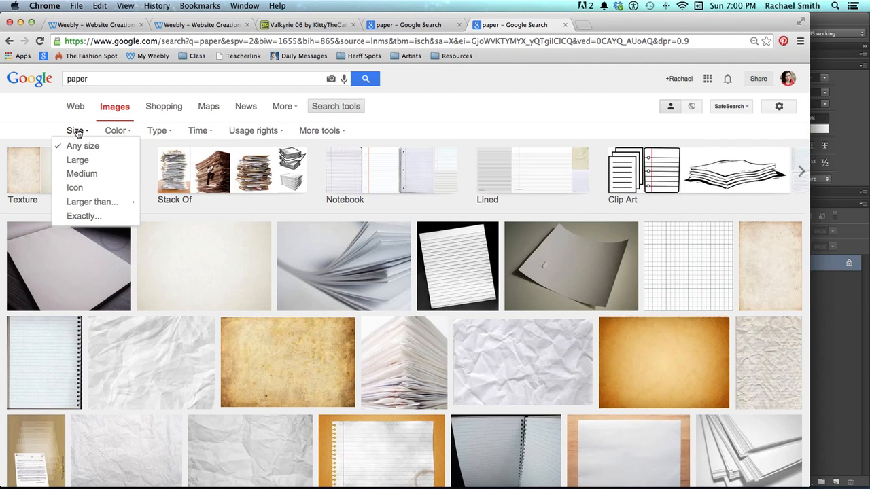
mouse_move(81, 207)
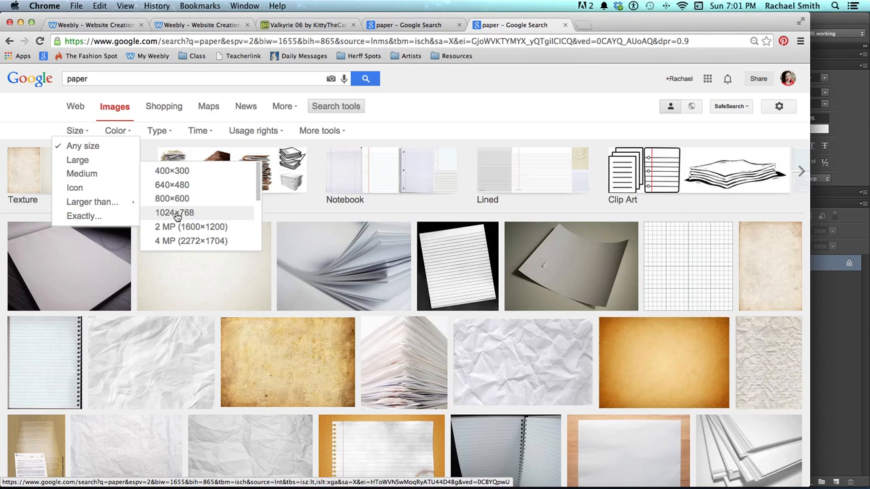
left_click(176, 214)
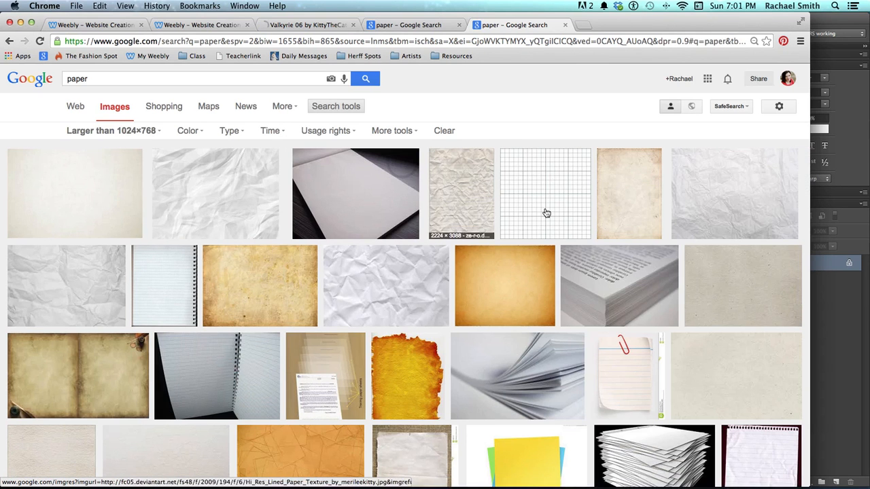
- Copy the stained Old paper.jpg image from the results and paste it into the Photoshop document as a layer above the photo
left_click(275, 292)
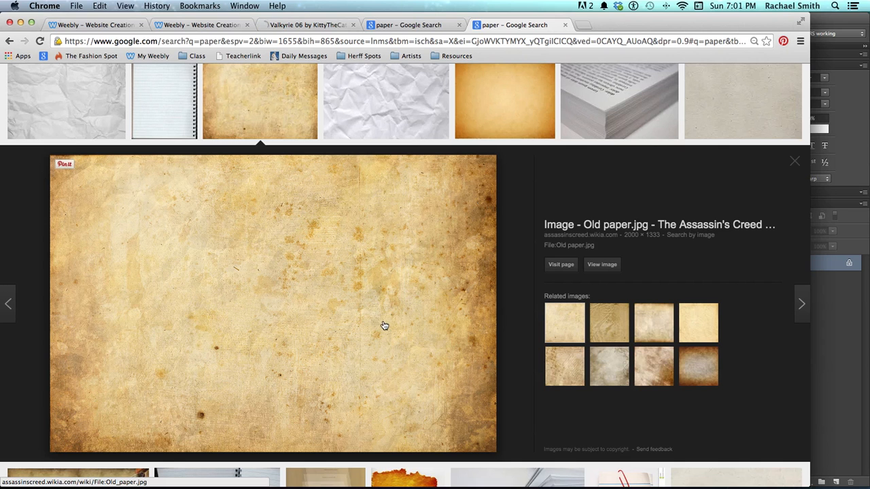
right_click(299, 303)
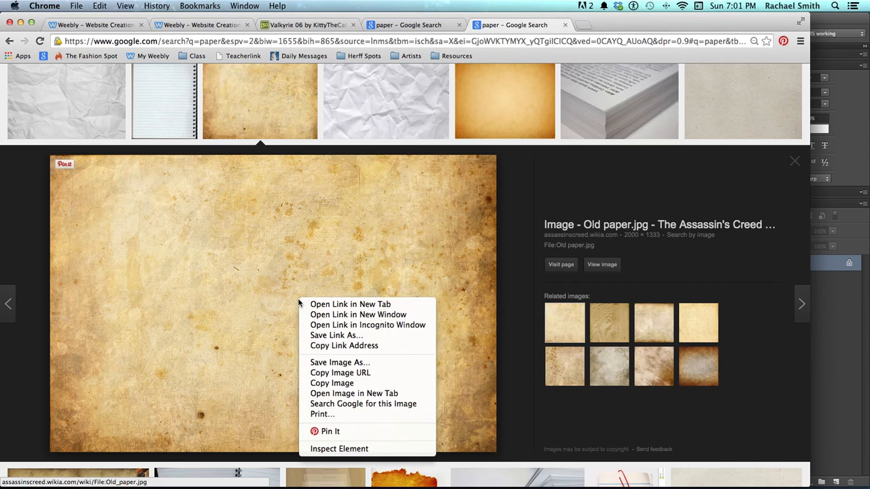
left_click(332, 383)
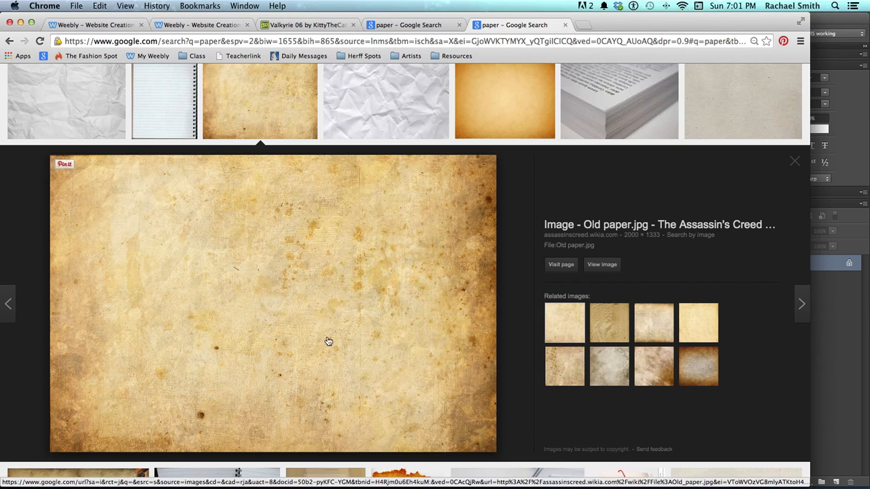
key("super+Tab")
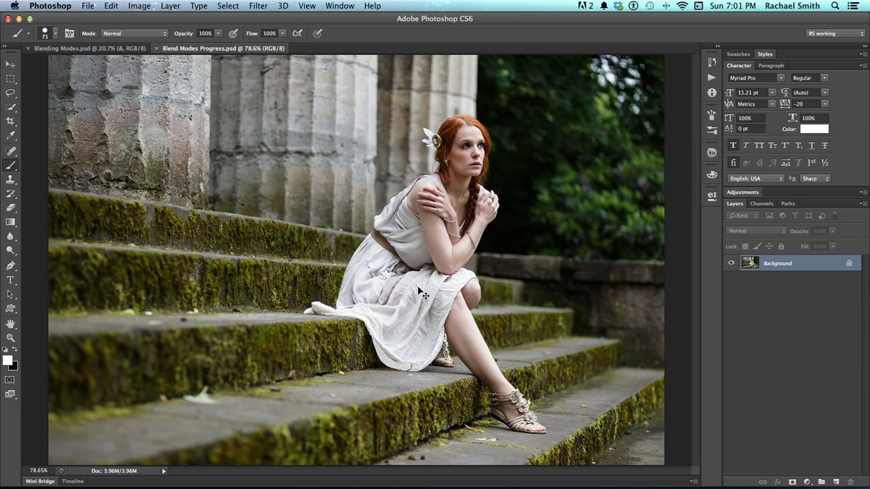
key("super+v")
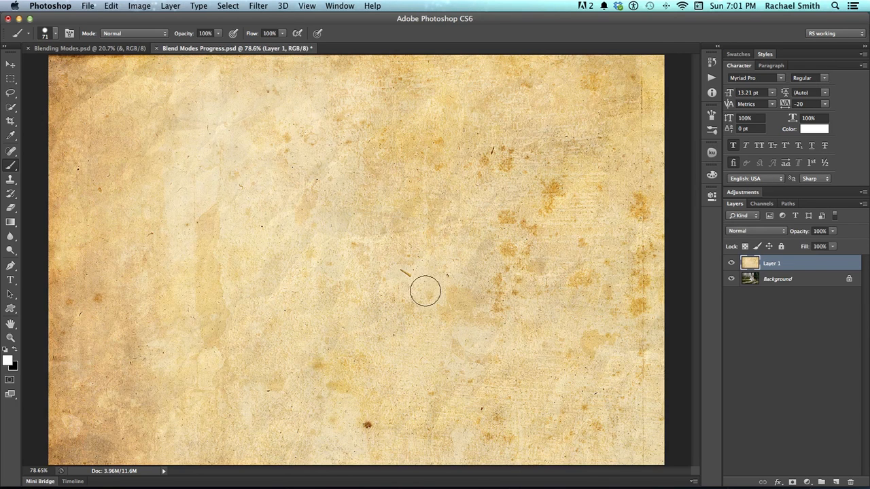
left_click(732, 264)
left_click(732, 264)
- Scale the pasted paper layer down with Free Transform from its lower-right corner so it just covers the canvas
key("z")
left_click(591, 251, "alt")
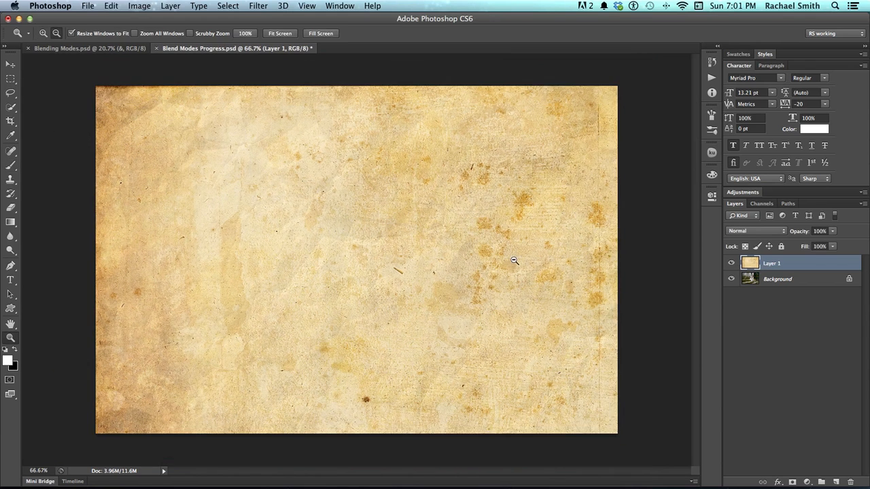
left_click(514, 260, "alt")
left_click(515, 260, "alt")
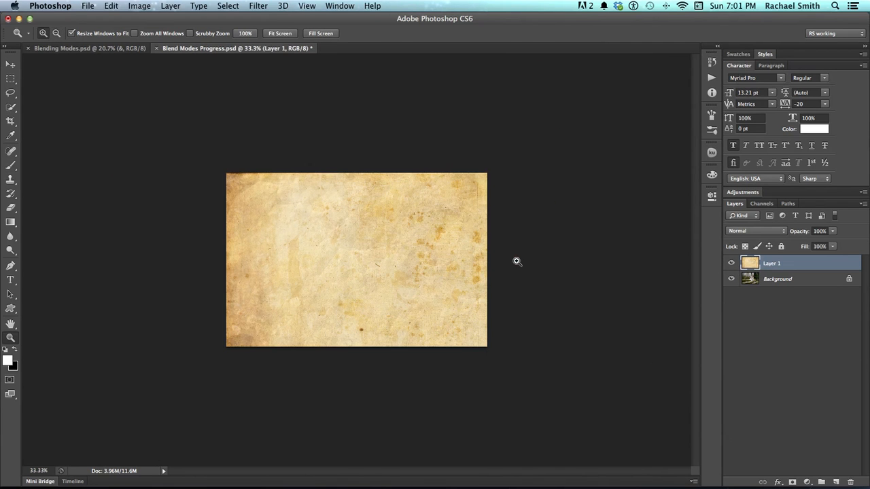
key("super+t")
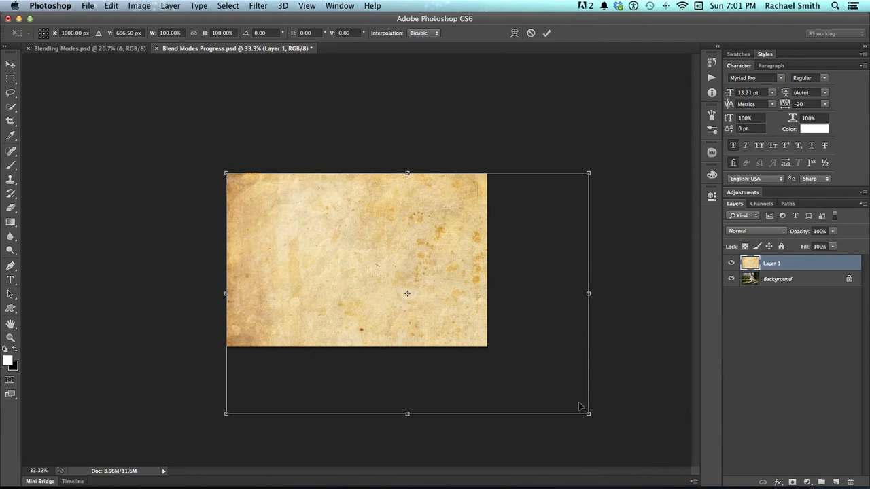
left_click_drag(588, 415, 489, 351)
key("Return")
- Set the paper layer's blend mode to Multiply so the texture blends with the photo beneath
key("z")
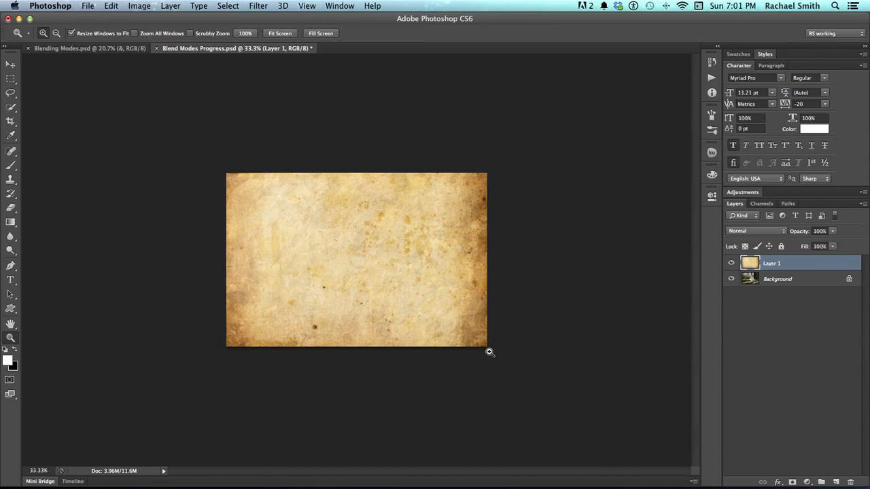
left_click(353, 257)
left_click(356, 258)
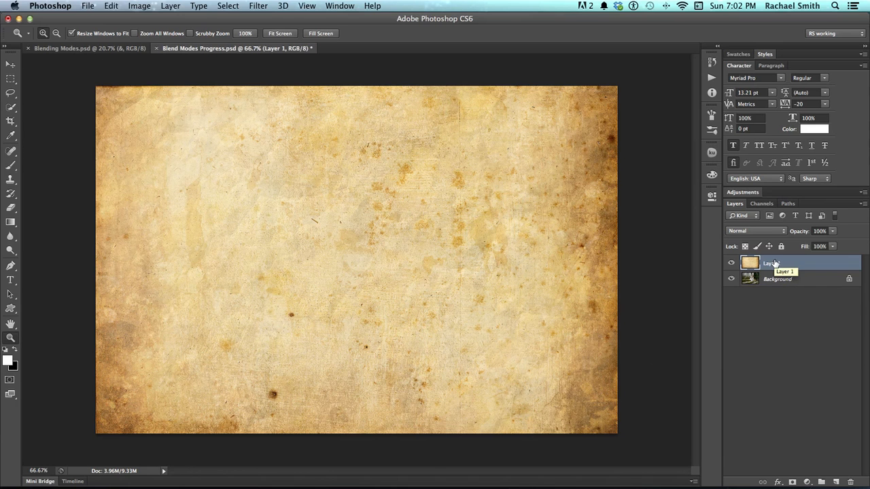
left_click(765, 232)
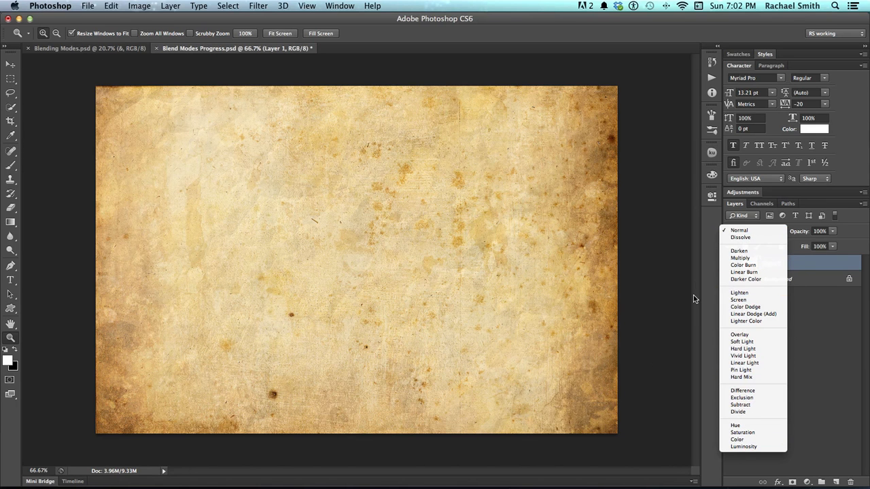
left_click(739, 258)
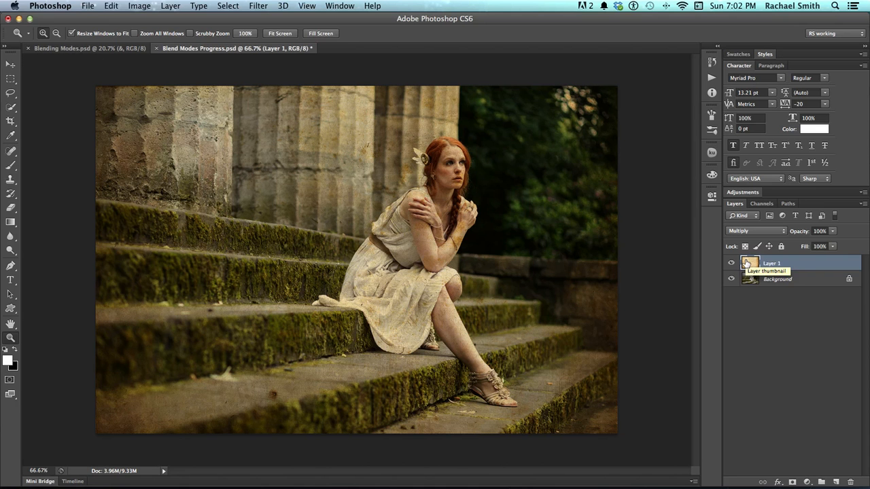
- Cycle the paper layer's blend mode from Multiply through to Hard Light and lower its opacity to 65%
key("v")
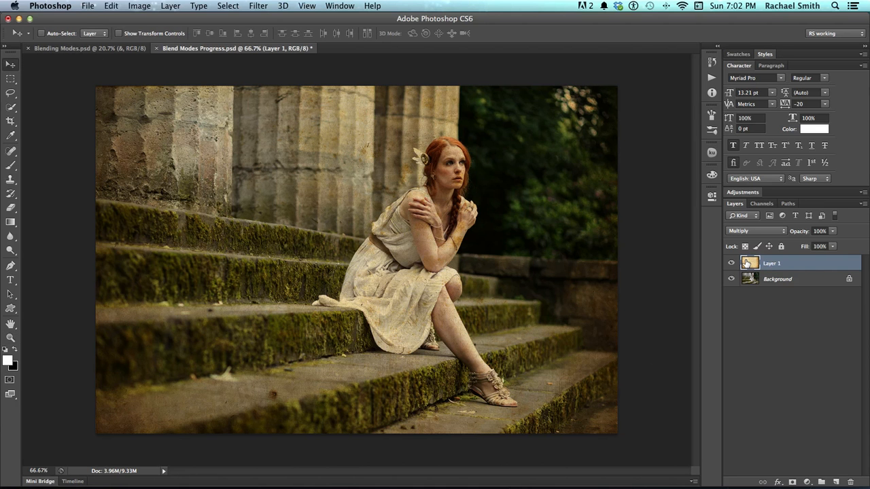
key("shift+plus")
key("shift+plus")
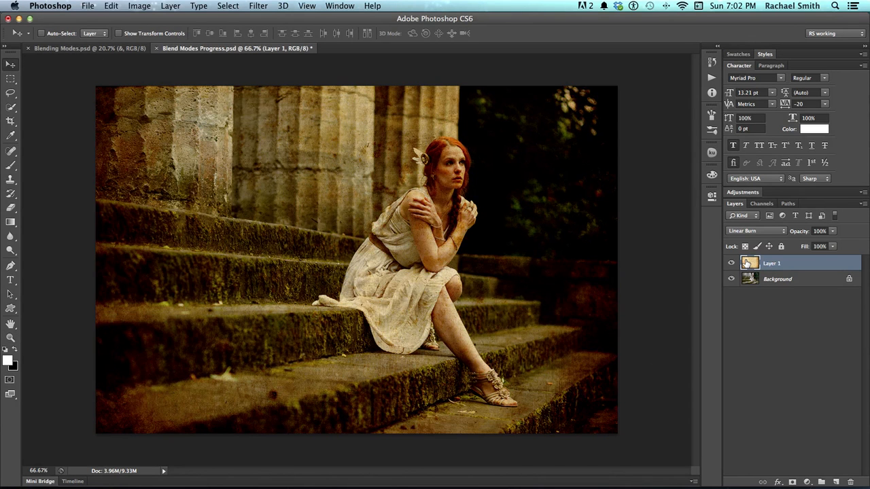
key("shift+plus")
key("shift+plus")
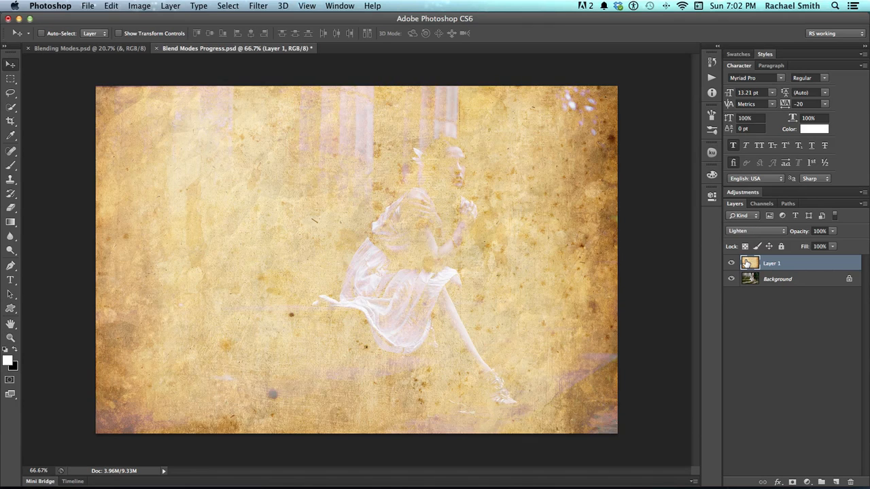
key("shift+plus")
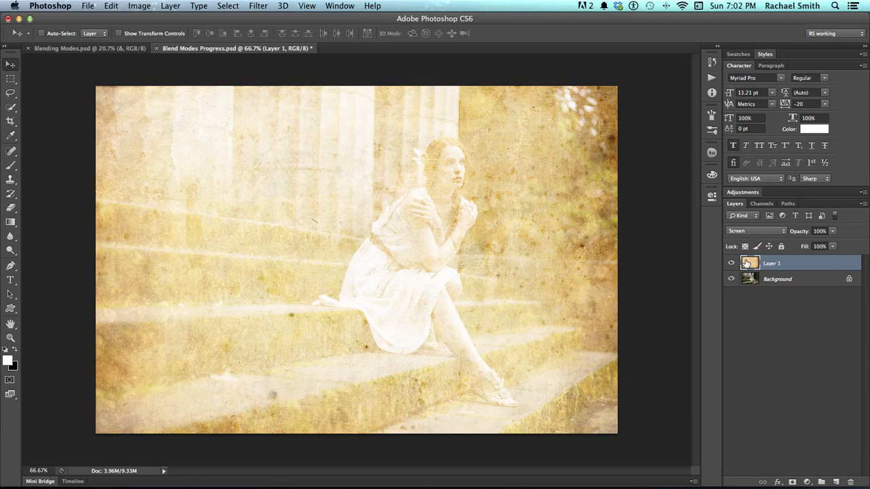
key("shift+plus")
key("shift+plus")
key("shift+plus")
key("shift+plus")
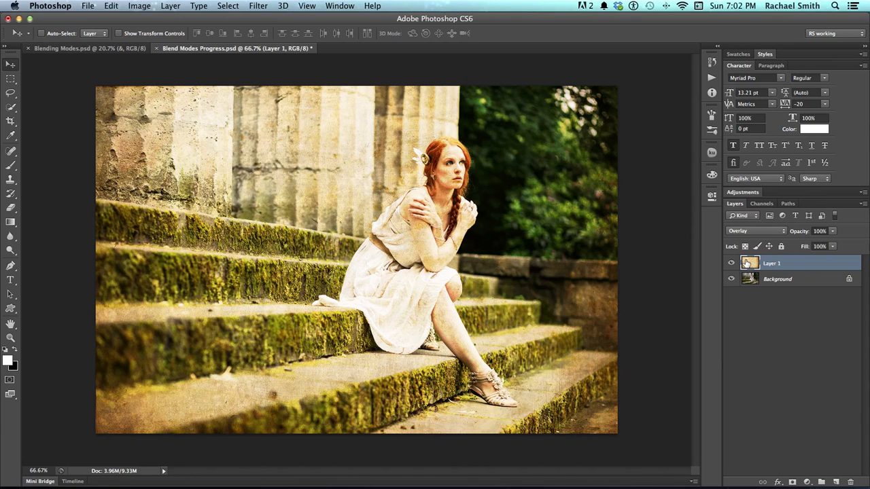
key("shift+plus")
key("shift+plus")
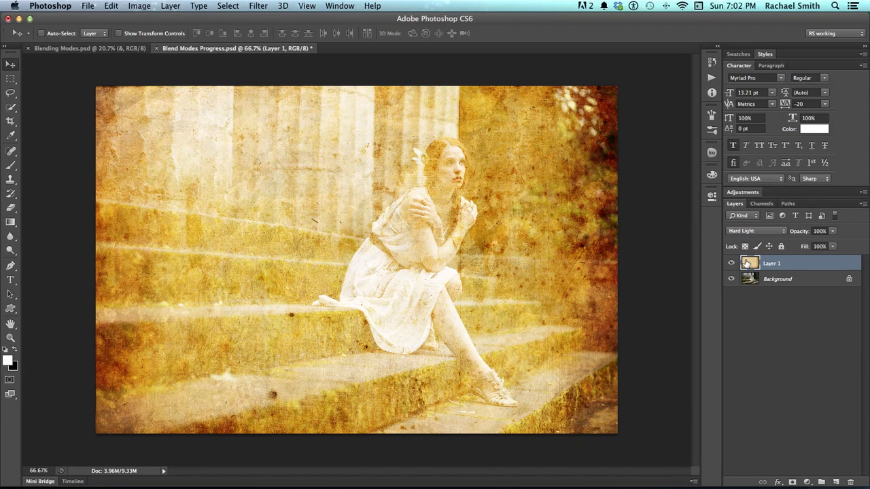
left_click(834, 233)
left_click_drag(835, 244, 816, 245)
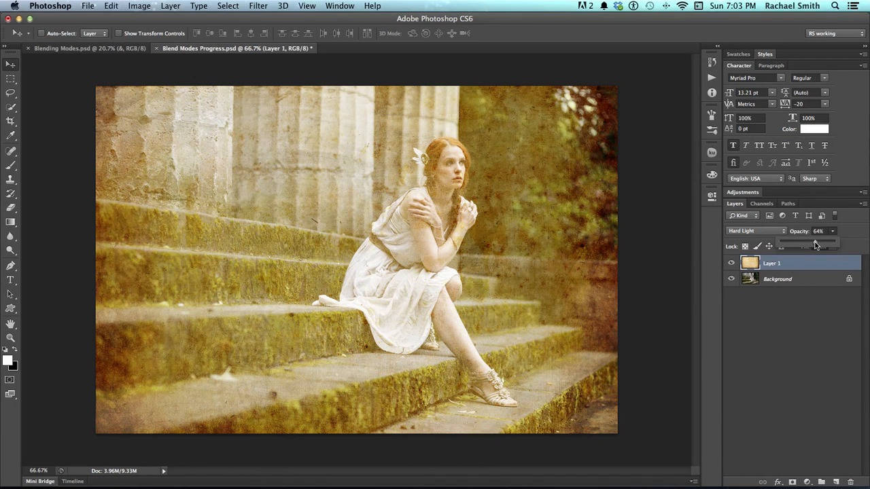
- Add a new layer above the paper texture and set up the scattered maple-leaf brush at 447 px with white as foreground colour
left_click(835, 482)
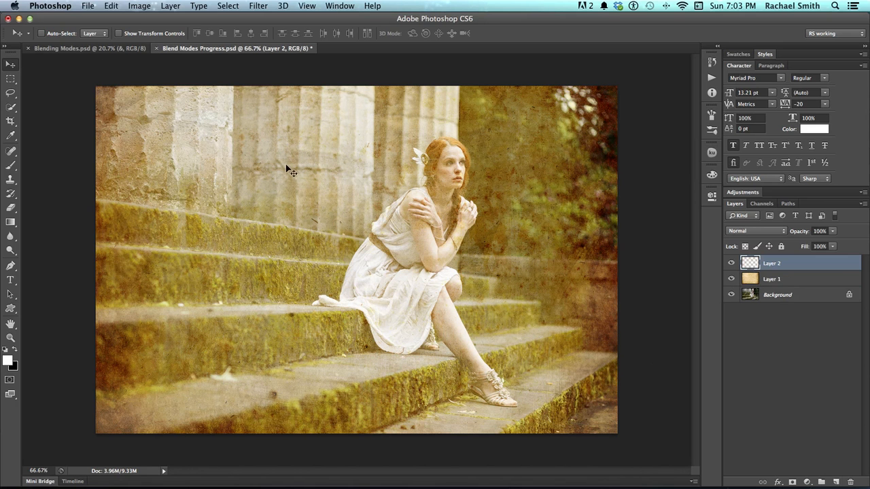
left_click(10, 165)
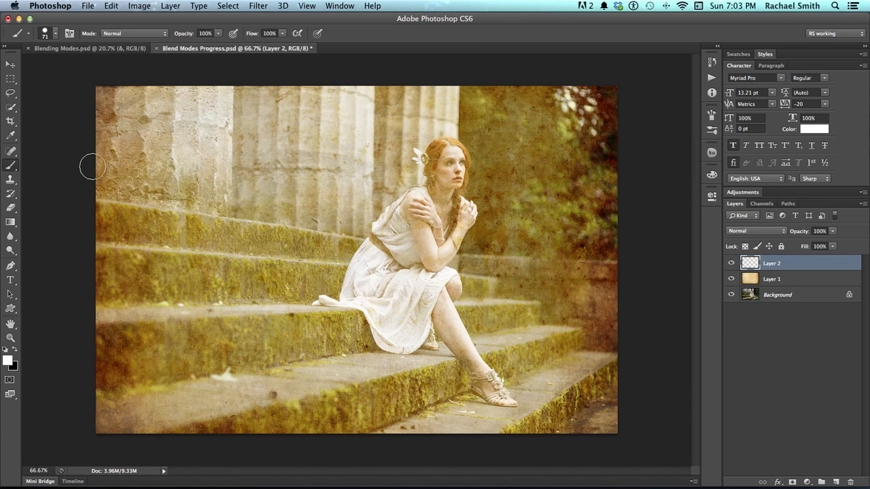
right_click(249, 166)
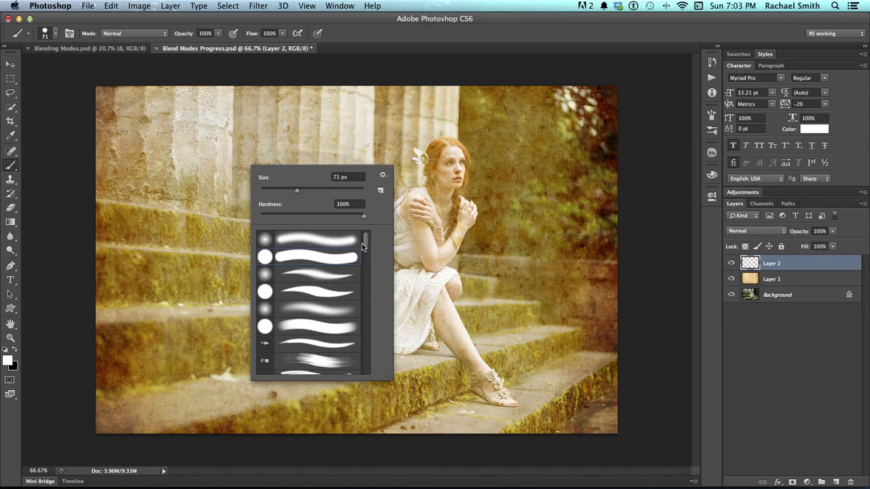
left_click_drag(366, 242, 364, 350)
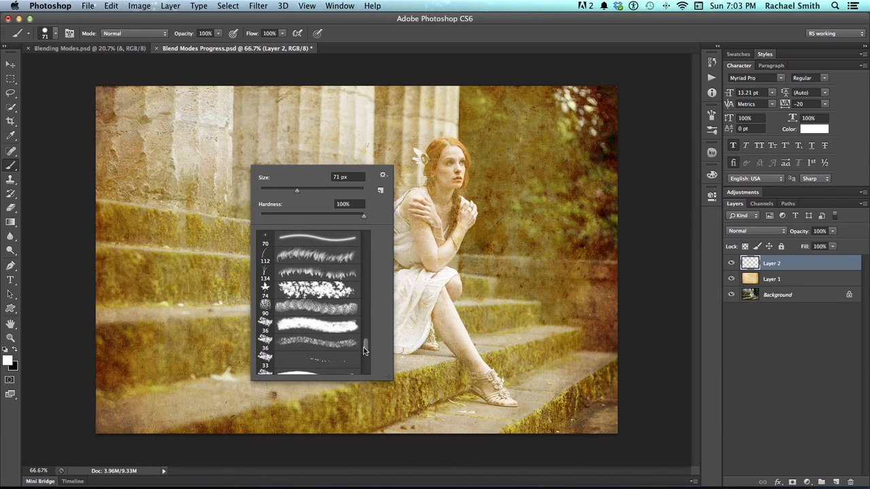
left_click(310, 294)
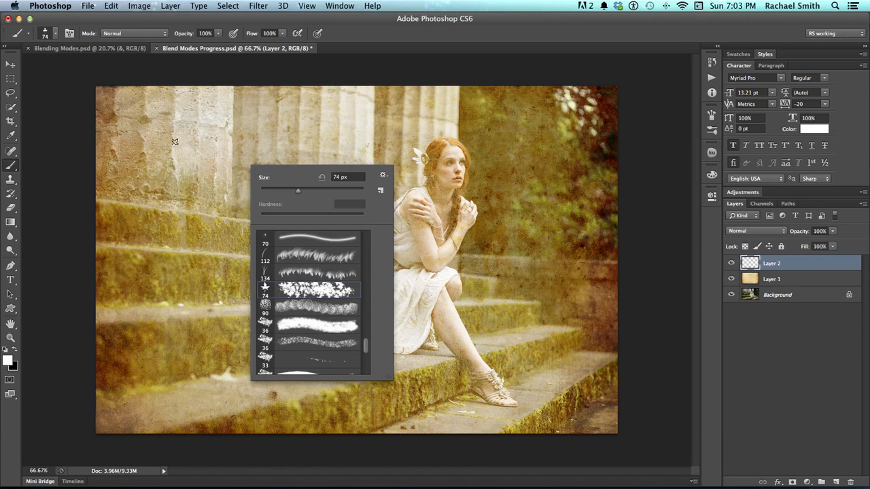
left_click_drag(255, 179, 351, 191)
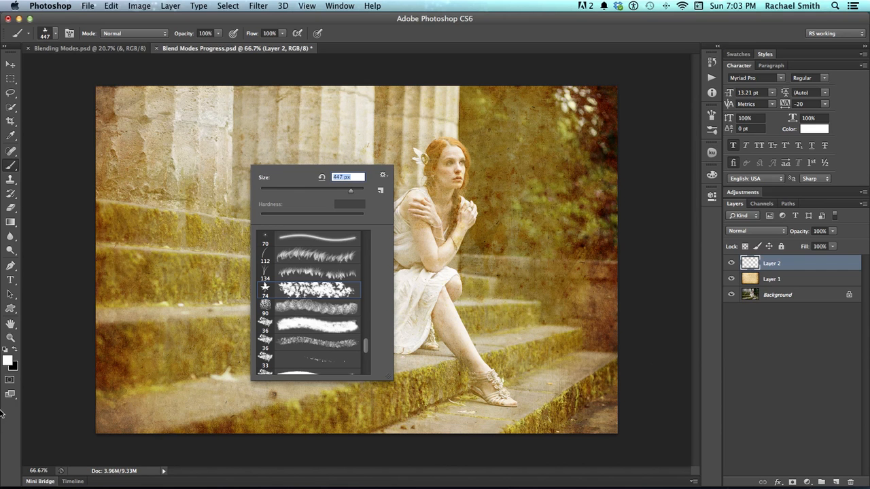
left_click(9, 360)
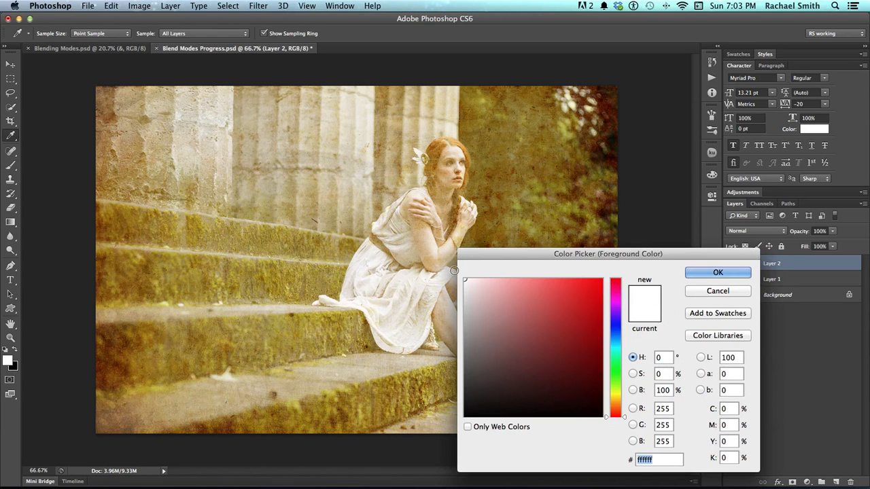
left_click(721, 272)
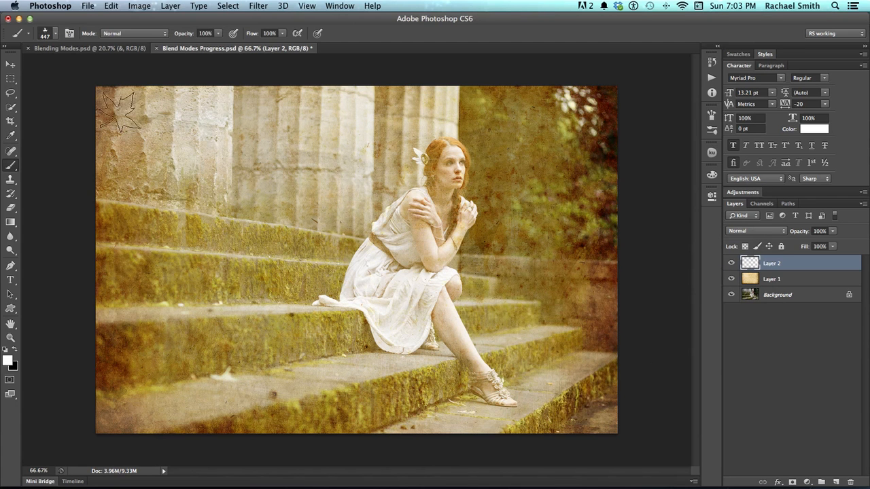
left_click(126, 141)
left_click(204, 275)
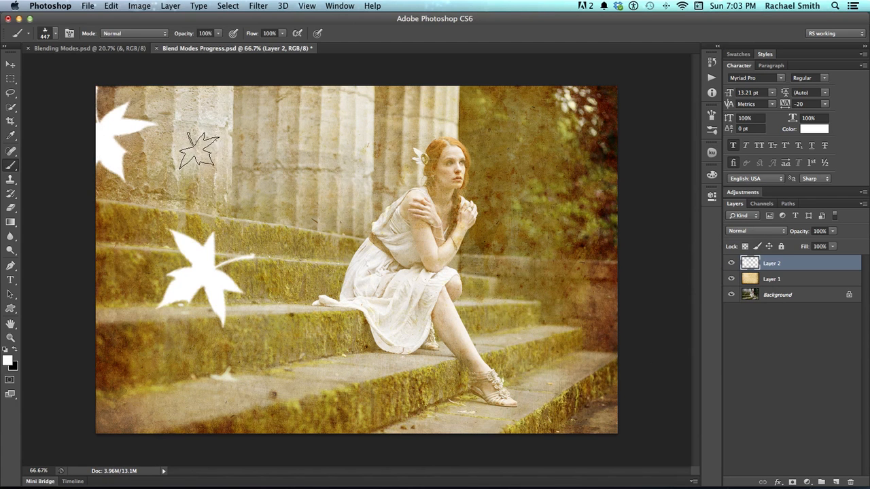
key("super+z")
- Reduce the leaf brush to 147 px and paint scattered white leaves along the photo's left edge and upper-left area
left_click_drag(199, 155, 160, 152)
left_click_drag(209, 168, 188, 166)
left_click_drag(140, 154, 132, 171)
key("super+z")
mouse_move(139, 116)
left_mouse_down()
mouse_move(89, 141)
mouse_move(97, 156)
mouse_move(95, 102)
mouse_move(211, 98)
mouse_move(250, 143)
mouse_move(100, 268)
mouse_move(136, 275)
mouse_move(97, 289)
mouse_move(111, 348)
mouse_move(95, 362)
left_mouse_up()
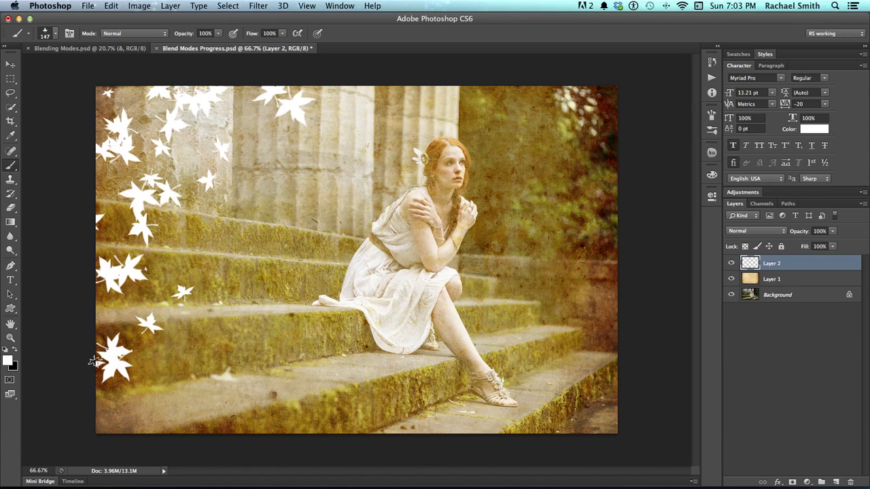
- Paint more white leaves across the upper-right area and down the right edge of the photo, reducing the brush to 108 px
left_click_drag(600, 308, 584, 303)
mouse_move(529, 100)
left_mouse_down()
mouse_move(603, 169)
mouse_move(594, 155)
mouse_move(625, 106)
left_mouse_up()
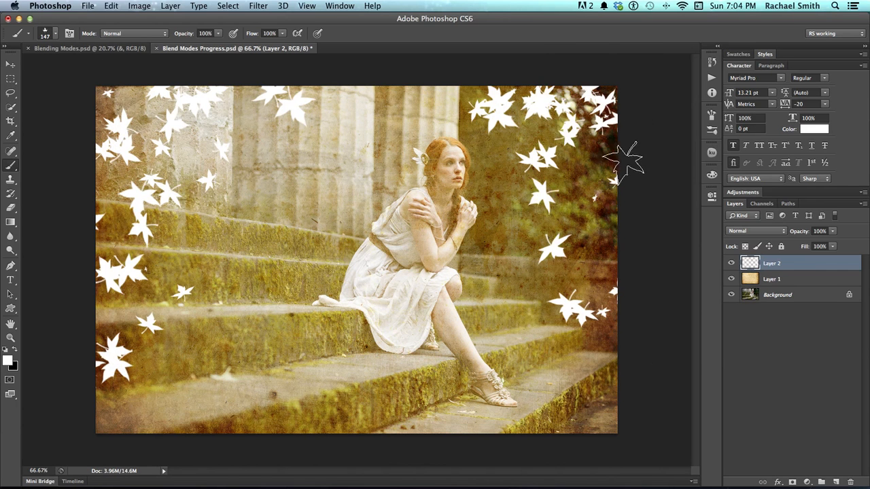
left_click_drag(622, 249, 631, 274)
left_click(616, 408)
mouse_move(609, 200)
left_mouse_down()
mouse_move(599, 199)
mouse_move(616, 246)
left_mouse_up()
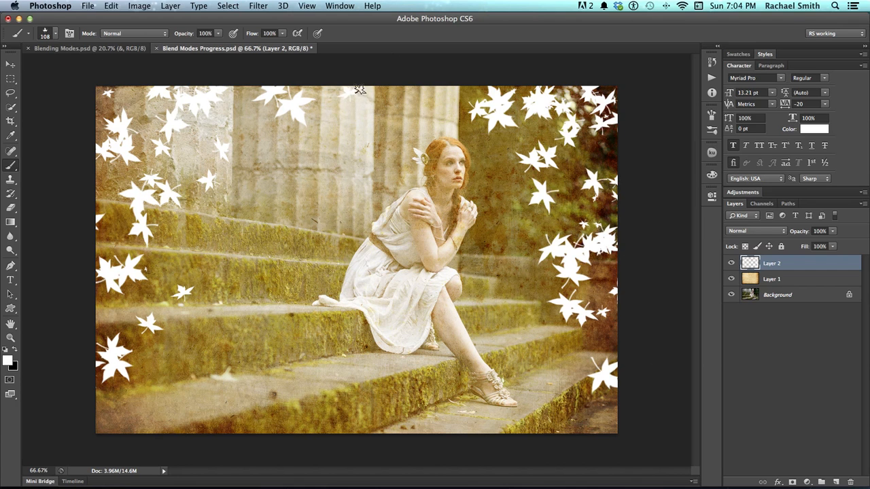
right_click(221, 225)
key("Escape")
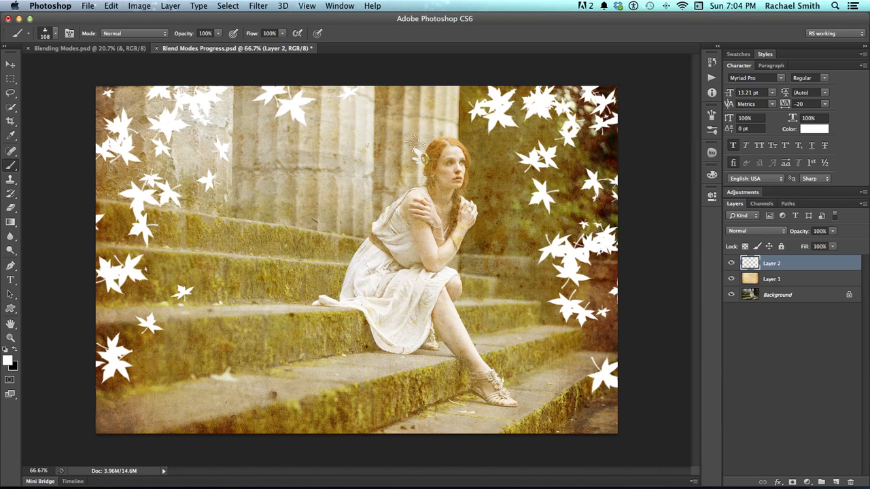
- Set the leaf layer's blend mode to Overlay and its opacity to 41%
left_click(10, 64)
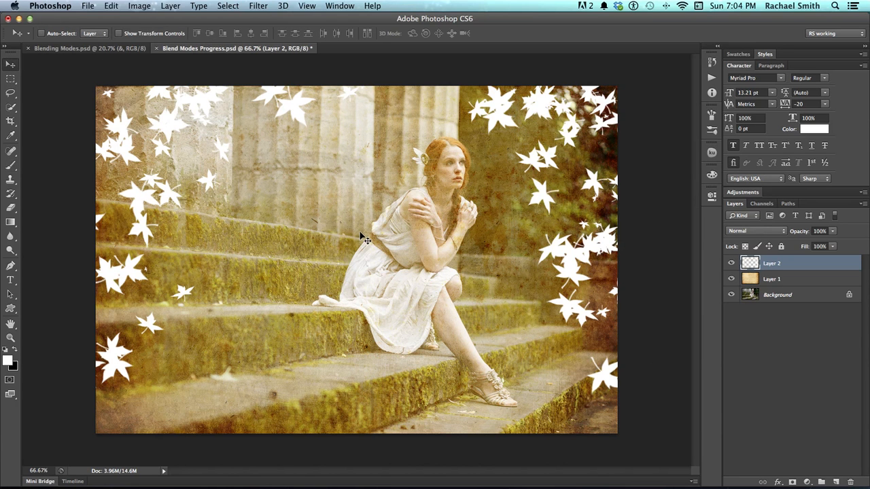
key("shift+plus")
key("shift+plus")
key("shift+plus")
key("shift+plus")
key("shift+plus")
key("shift+plus")
key("shift+plus")
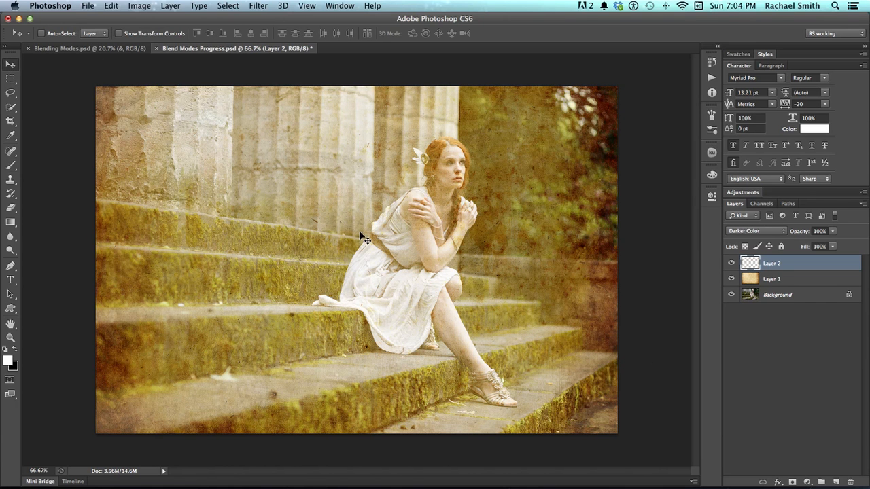
key("shift+plus")
key("shift+plus")
key("shift+plus")
key("shift+plus")
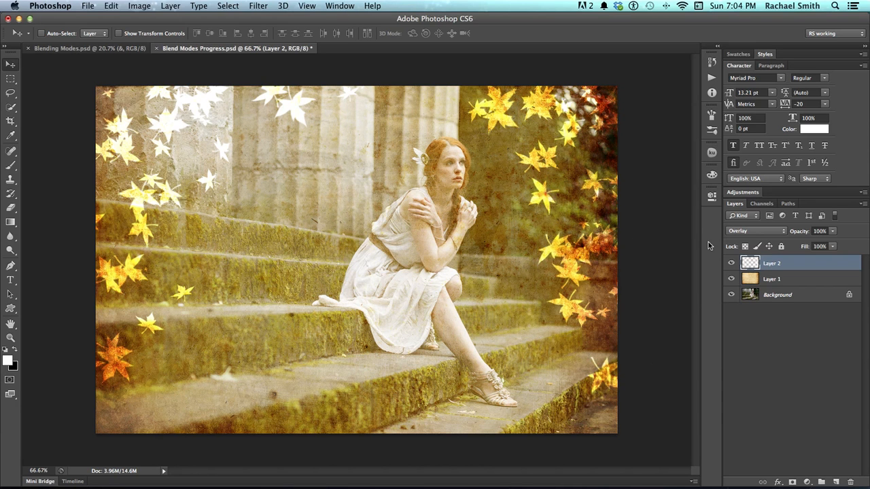
left_click(832, 231)
left_click_drag(833, 245, 814, 245)
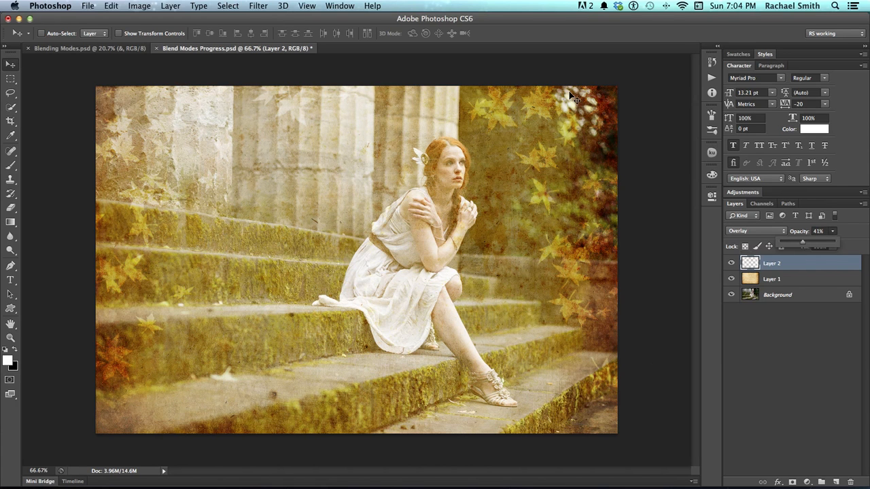
- Enlarge the leaf brush to 189 px and add a few more leaves in the photo's lower-left corner on the leaf layer
key("b")
left_click_drag(573, 107, 583, 105)
mouse_move(554, 390)
left_mouse_down()
mouse_move(587, 442)
mouse_move(612, 424)
left_mouse_up()
key("super+z")
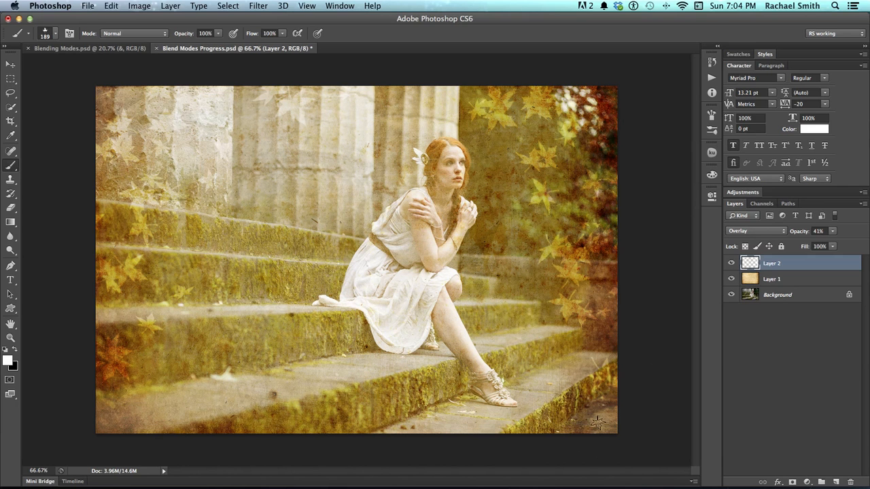
left_click(143, 418)
key("super+z")
left_click(121, 415)
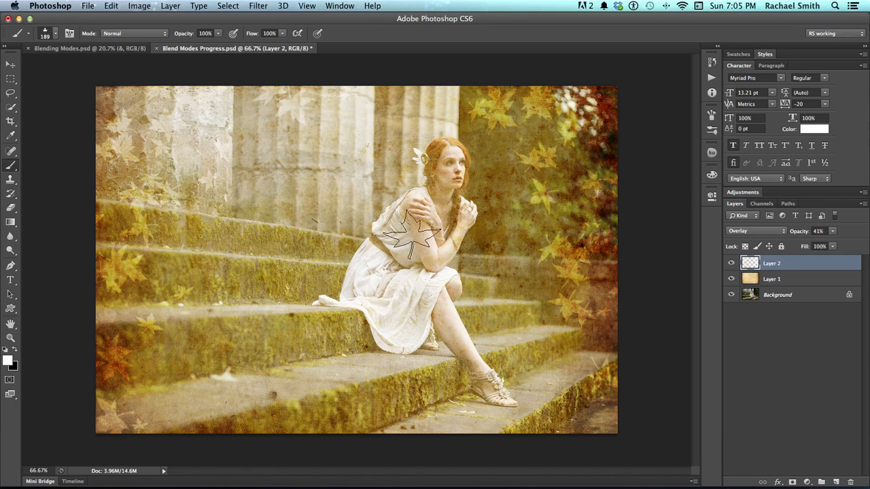
- Compare the photo with and without the paper texture by toggling the visibility of Layer 1
left_click(751, 279)
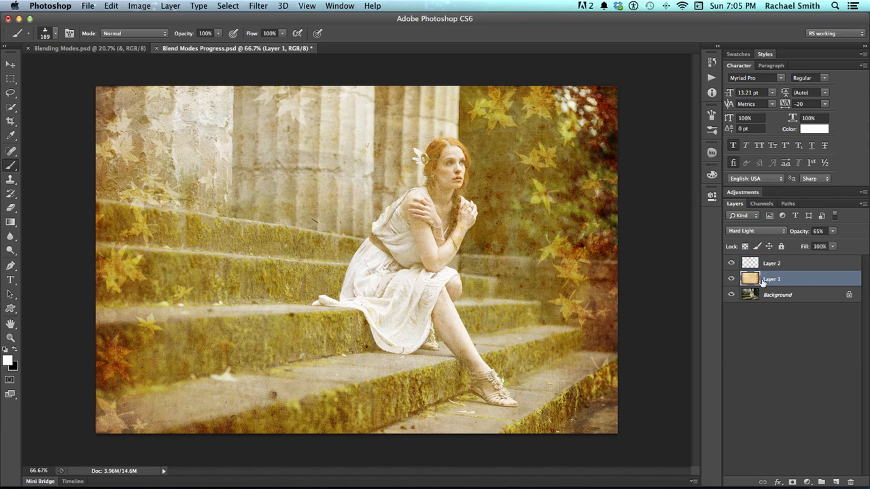
left_click(731, 280)
left_click(731, 280)
left_click(730, 280)
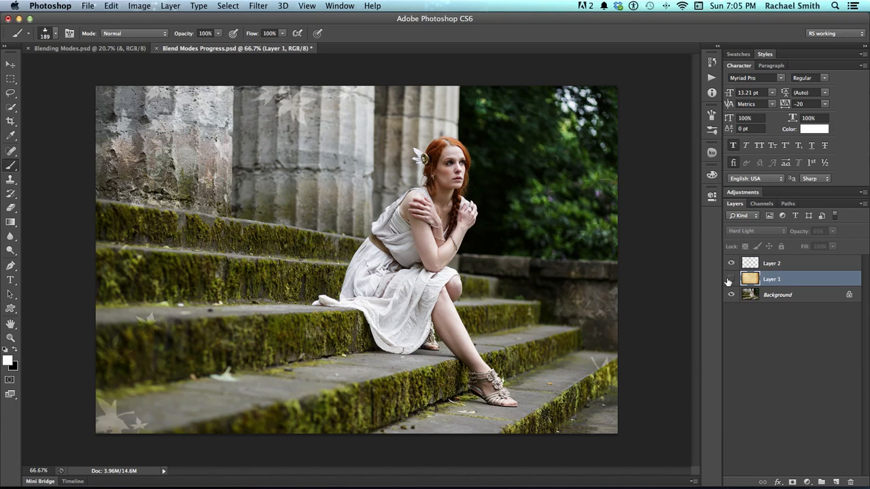
left_click(730, 280)
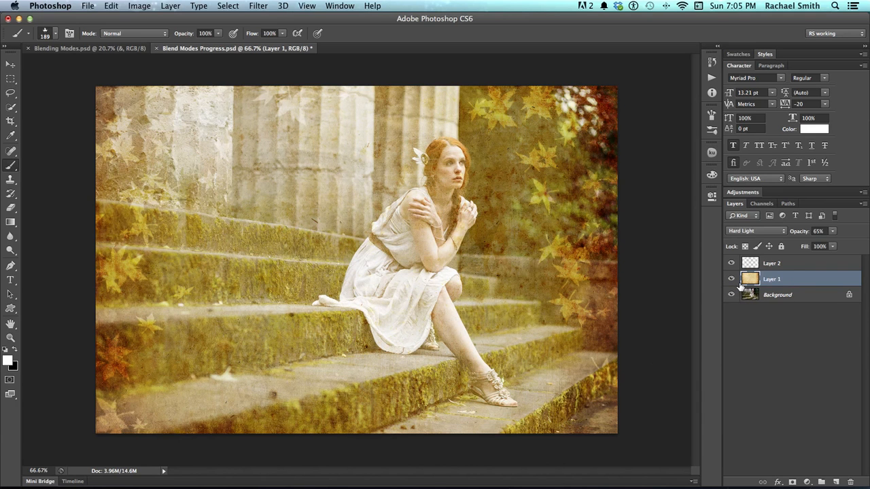
- Duplicate the Background layer and move the copy directly above the paper texture layer
left_click(782, 293)
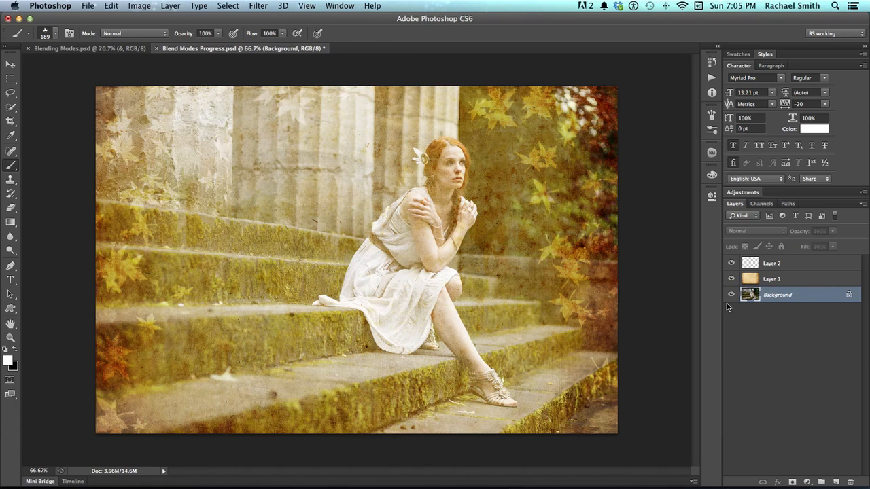
left_click_drag(790, 299, 836, 482)
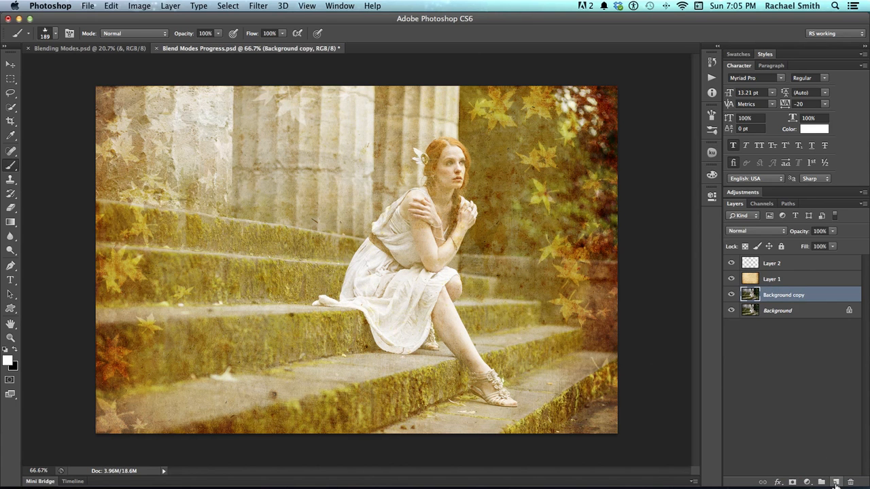
mouse_move(792, 296)
left_mouse_down()
mouse_move(791, 269)
mouse_move(792, 279)
left_mouse_up()
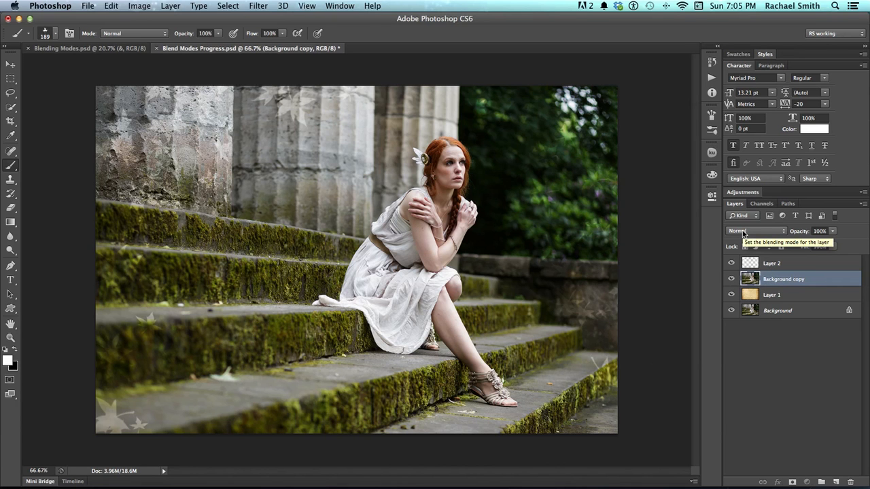
- Cycle through the blend modes for the Background copy layer and settle on Hard Light
key("v")
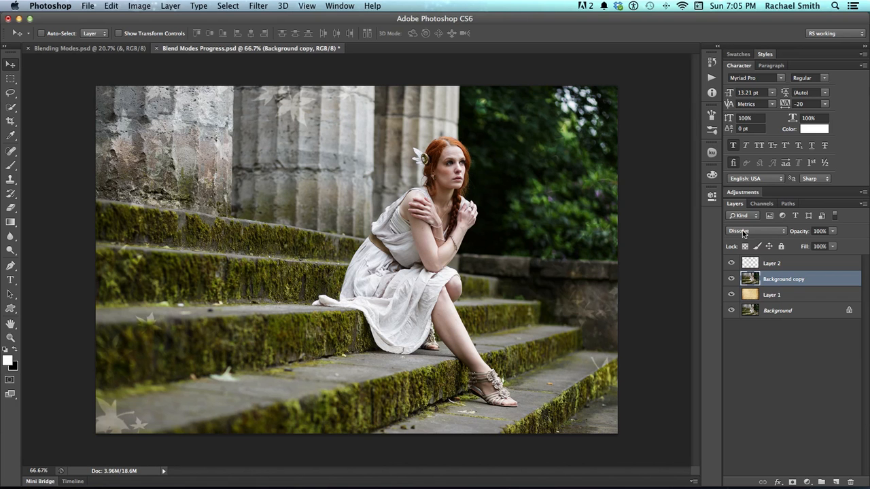
key("shift+plus")
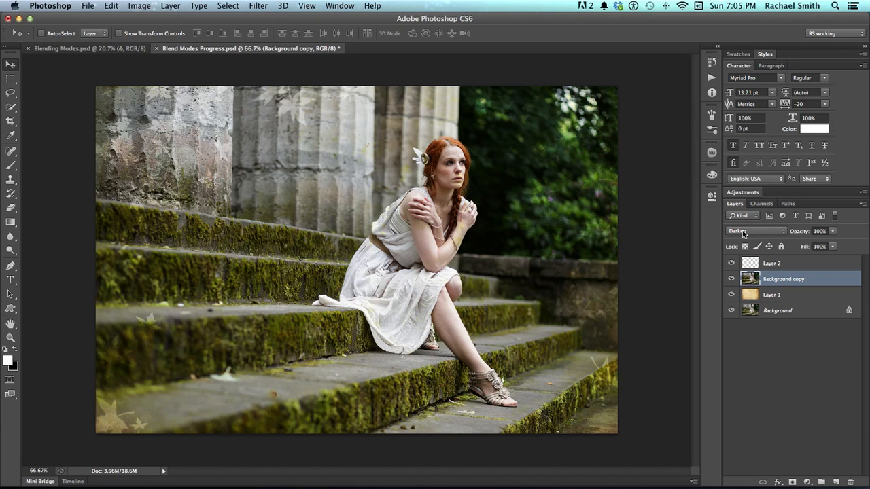
key("shift+plus")
key("shift+plus")
key("shift+plus")
key("shift+plus")
key("shift+plus")
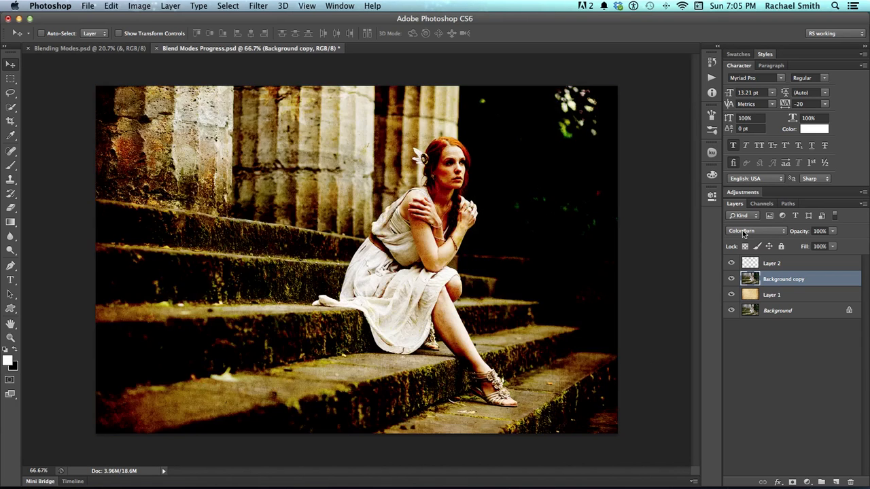
key("shift+plus")
key("shift+plus")
key("shift+plus")
key("shift+plus")
key("shift+plus")
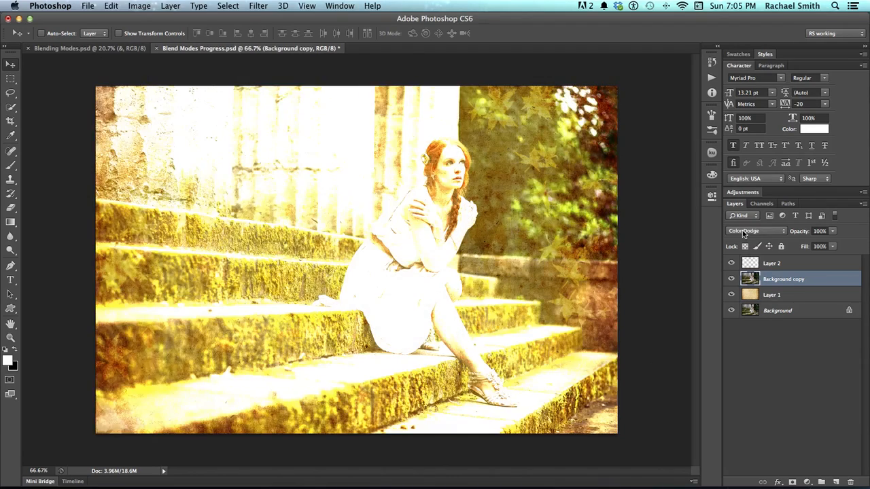
key("shift+plus")
key("shift+plus")
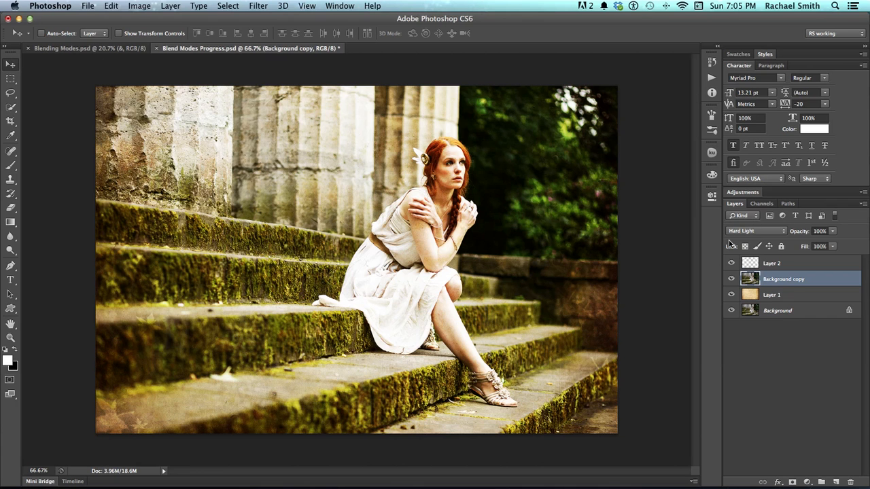
- Compare the photo with and without the Background copy layer, including a close look at the woman's face and skin
left_click(731, 279)
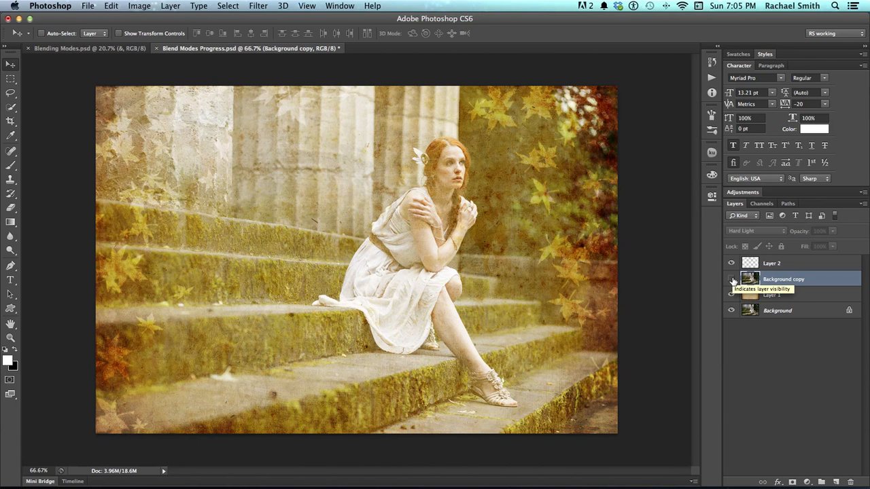
left_click(731, 279)
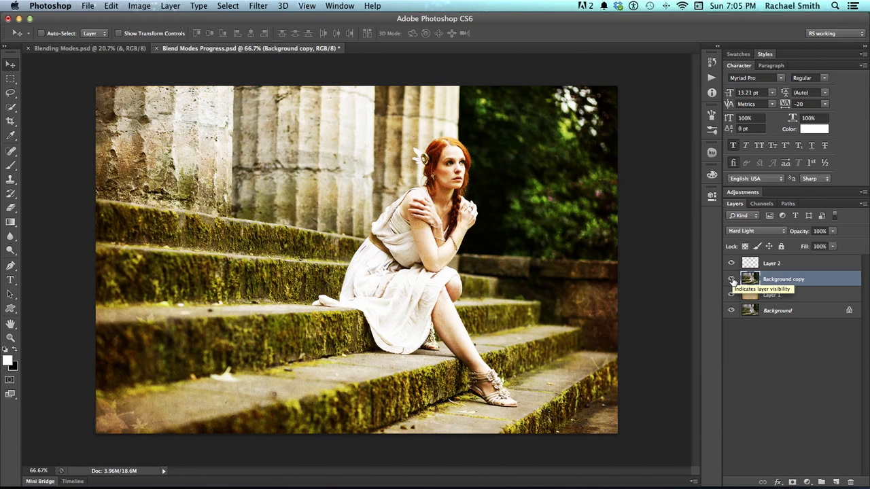
left_click(732, 279)
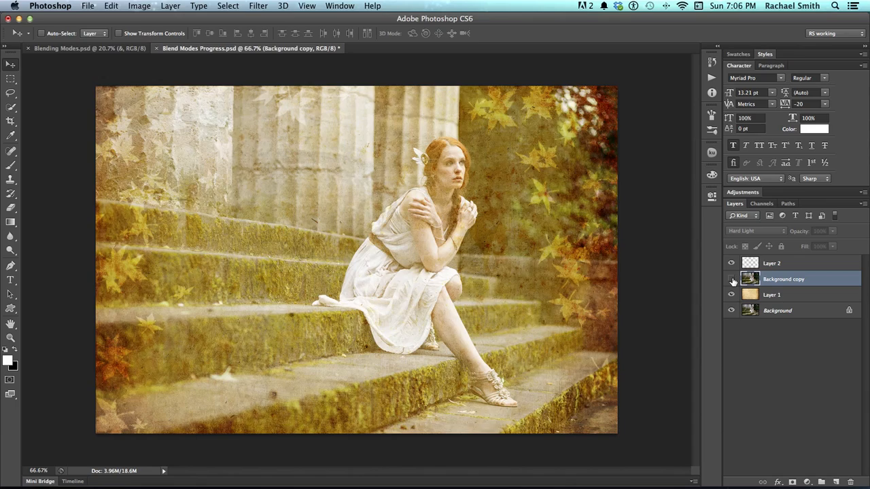
left_click(731, 279)
key("z")
triple_click(461, 171)
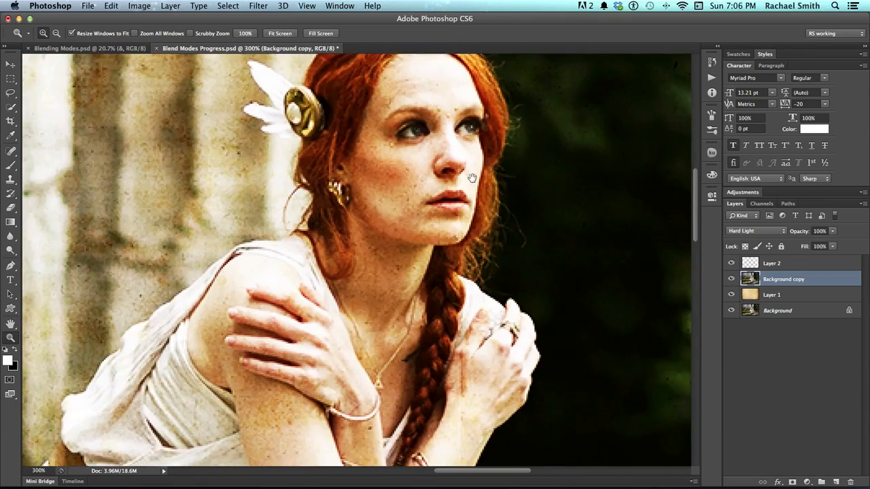
left_click_drag(472, 178, 508, 110)
left_click(430, 228, "alt")
left_click(420, 242, "alt")
left_click_drag(428, 252, 478, 206)
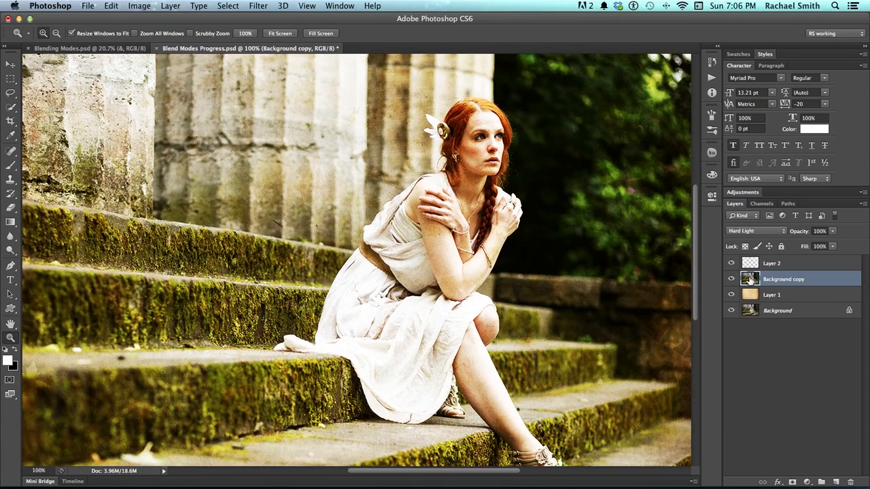
left_click(731, 279)
left_click(732, 280)
left_click(732, 279)
left_click(534, 227, "alt")
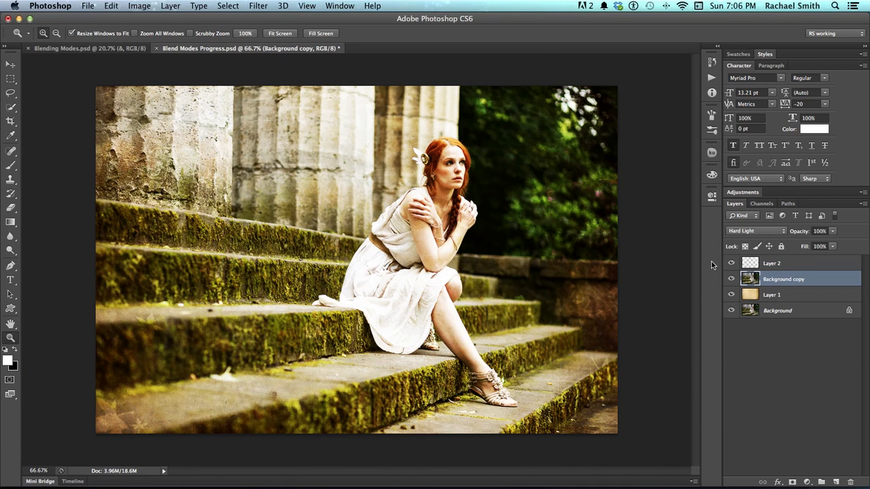
- Erase the Background copy layer around the woman with a soft eraser at 80% opacity, 0% hardness and 394 px
key("e")
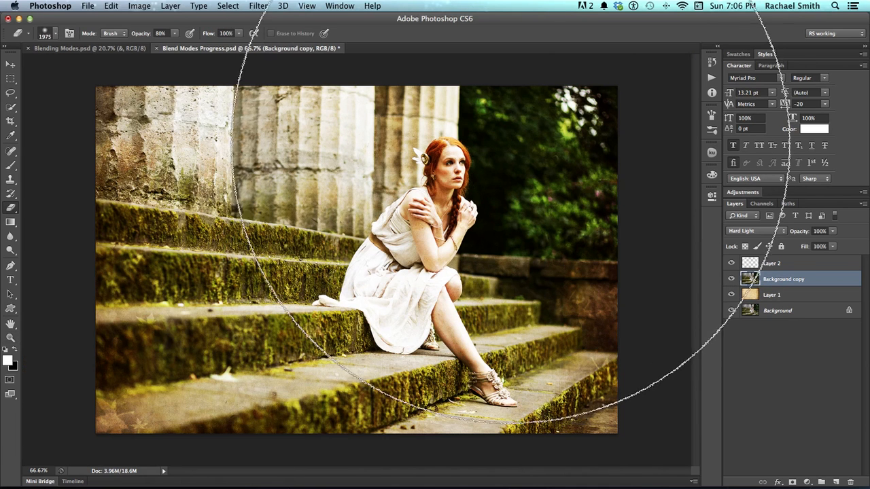
left_click_drag(480, 195, 252, 174)
mouse_move(501, 185)
left_mouse_down()
mouse_move(492, 184)
mouse_move(503, 180)
left_mouse_up()
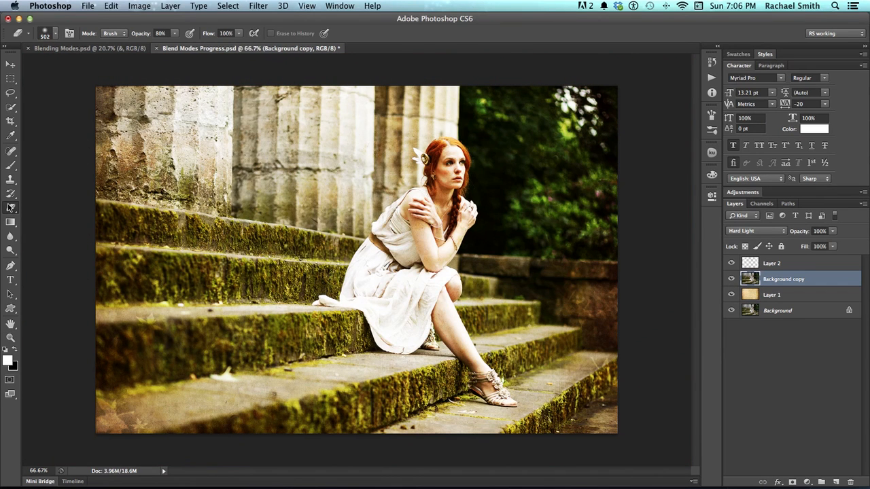
right_click(291, 204)
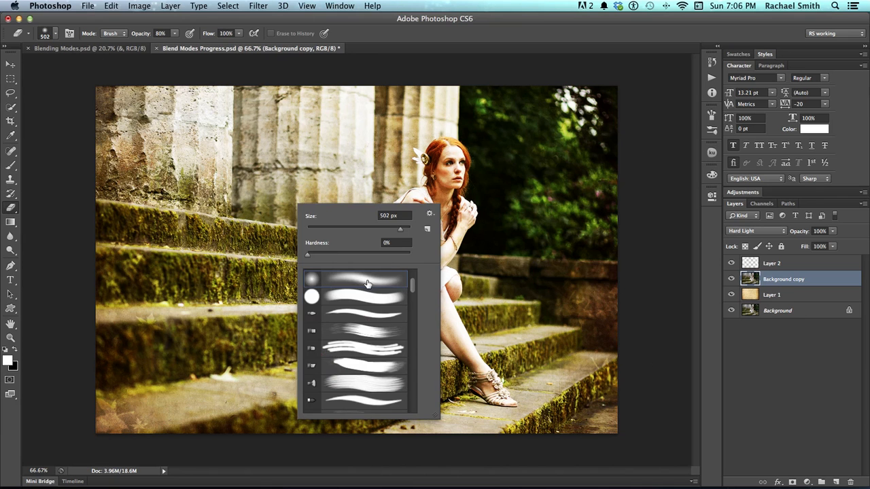
left_click_drag(595, 183, 575, 181)
mouse_move(596, 286)
left_mouse_down()
mouse_move(584, 227)
mouse_move(573, 272)
mouse_move(575, 166)
mouse_move(563, 107)
mouse_move(546, 166)
mouse_move(521, 204)
left_mouse_up()
mouse_move(230, 135)
left_mouse_down()
mouse_move(364, 96)
mouse_move(104, 155)
mouse_move(200, 194)
mouse_move(127, 245)
mouse_move(161, 434)
mouse_move(138, 231)
mouse_move(228, 225)
mouse_move(236, 283)
mouse_move(275, 212)
mouse_move(221, 287)
mouse_move(250, 380)
mouse_move(290, 378)
mouse_move(319, 407)
mouse_move(431, 418)
mouse_move(458, 448)
mouse_move(563, 439)
mouse_move(580, 414)
mouse_move(535, 442)
mouse_move(531, 335)
mouse_move(496, 370)
mouse_move(457, 367)
mouse_move(591, 358)
mouse_move(587, 363)
mouse_move(581, 272)
mouse_move(572, 277)
mouse_move(557, 256)
mouse_move(578, 275)
mouse_move(599, 208)
mouse_move(589, 120)
mouse_move(603, 162)
mouse_move(605, 115)
mouse_move(576, 96)
mouse_move(268, 76)
mouse_move(110, 136)
mouse_move(128, 194)
mouse_move(132, 368)
mouse_move(154, 368)
mouse_move(121, 371)
mouse_move(163, 401)
mouse_move(392, 406)
mouse_move(436, 427)
mouse_move(477, 428)
mouse_move(613, 426)
mouse_move(666, 377)
left_mouse_up()
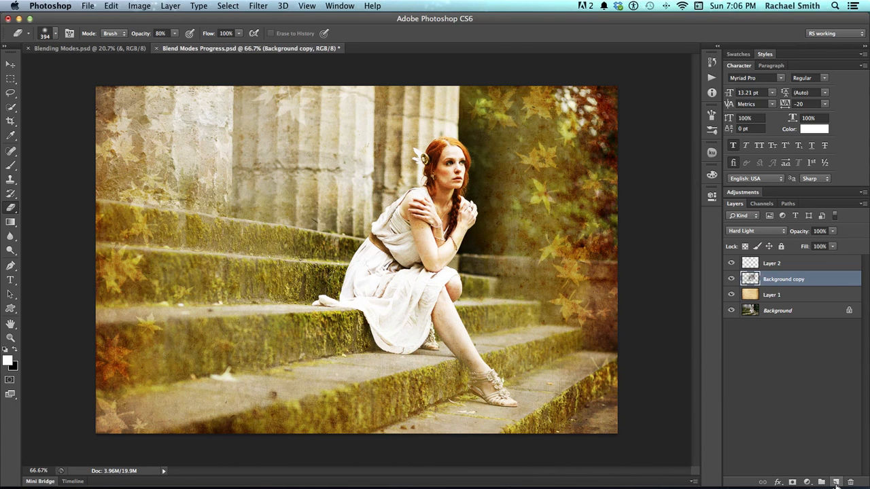
- Add a new layer above Background copy and set the foreground colour to a bright green with hue 140°
left_click(836, 482)
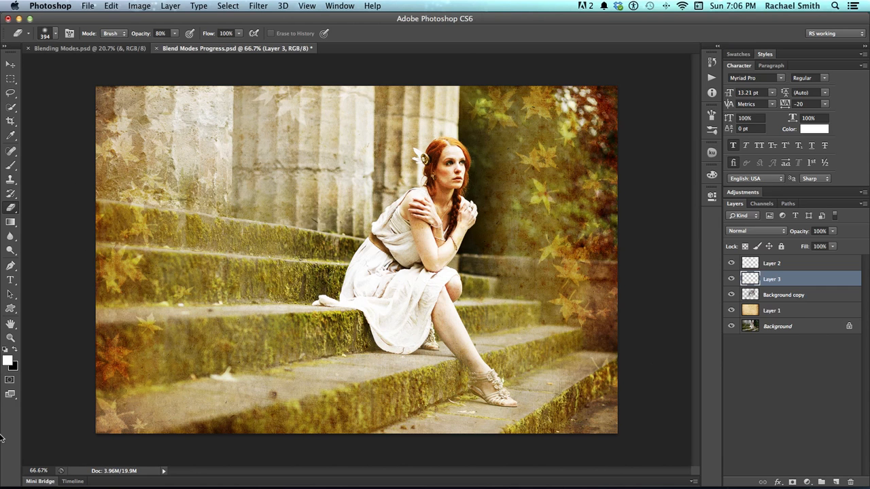
left_click(8, 361)
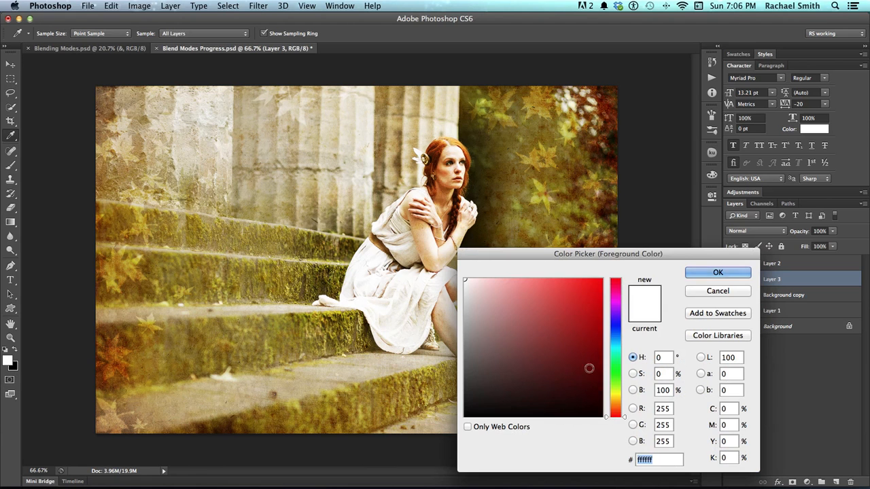
left_click(615, 362)
left_click_drag(614, 364, 614, 363)
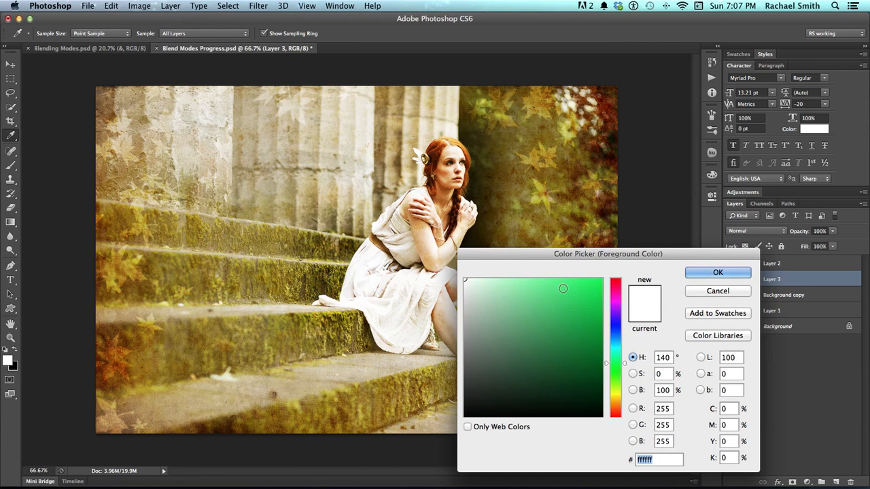
left_click(563, 288)
left_click(716, 273)
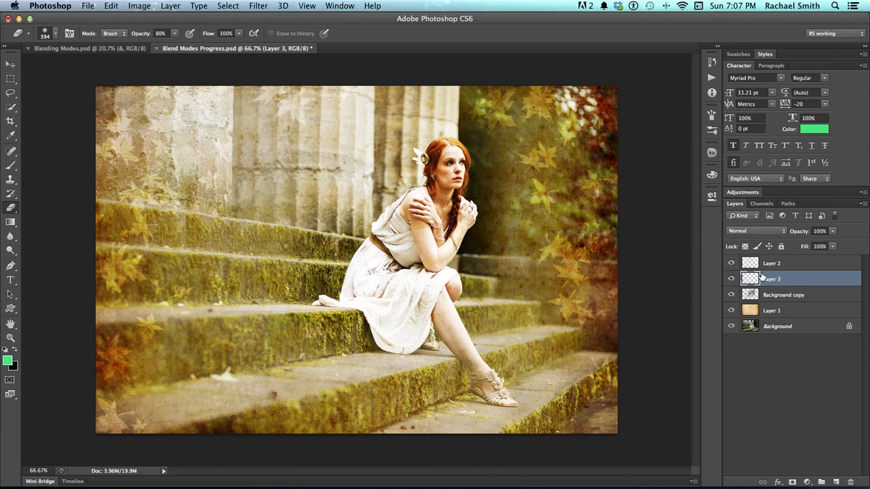
- Switch to the soft round brush at 189 px and 0% hardness, and undo a test dab on the column
key("b")
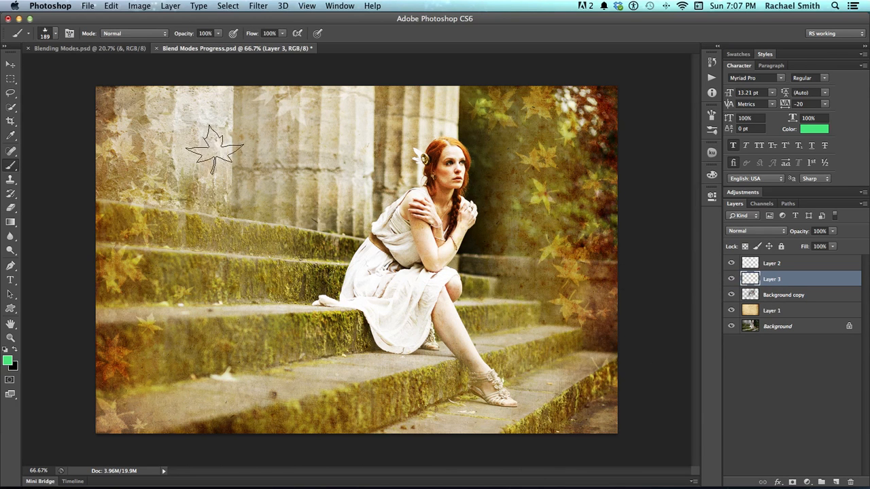
right_click(191, 146)
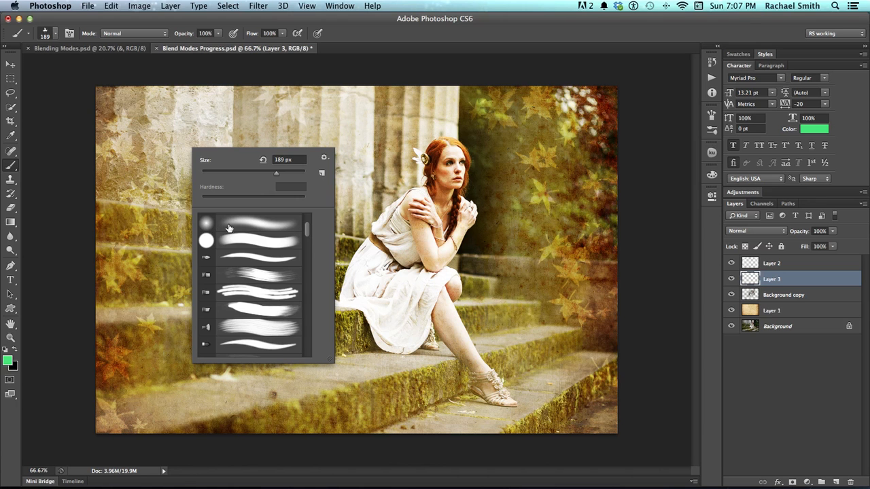
scroll(242, 225, "up", 1)
left_click(246, 242)
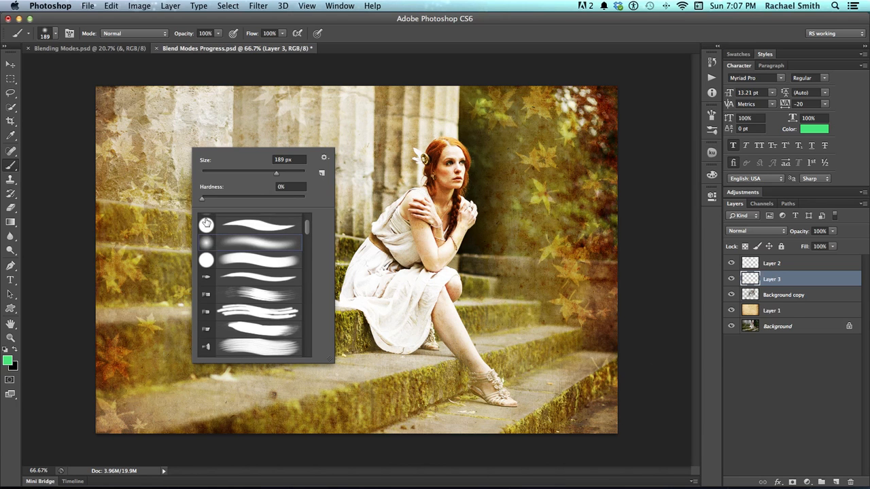
left_click(156, 129)
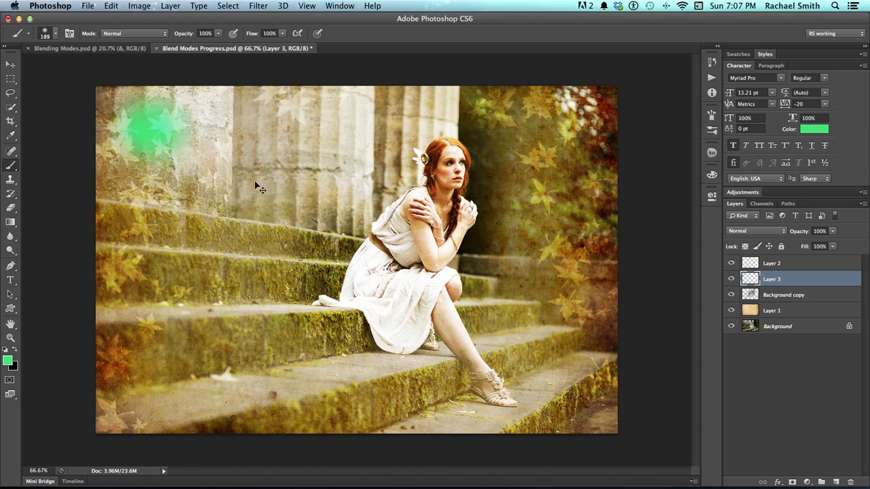
key("super+z")
- Paint soft green patches over the woman and the nearby columns and steps on Layer 3, enlarging the brush to 480 px
left_click_drag(450, 144, 427, 149)
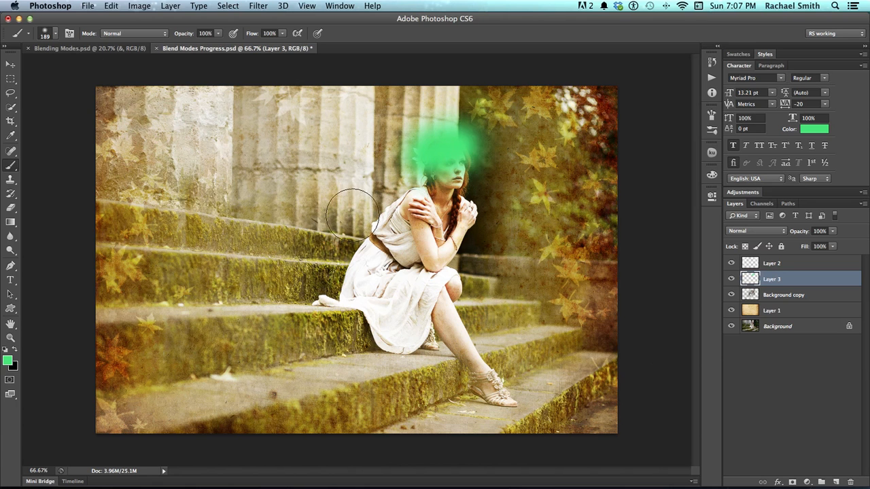
mouse_move(330, 267)
left_mouse_down()
mouse_move(436, 267)
mouse_move(477, 292)
left_mouse_up()
left_click(492, 341)
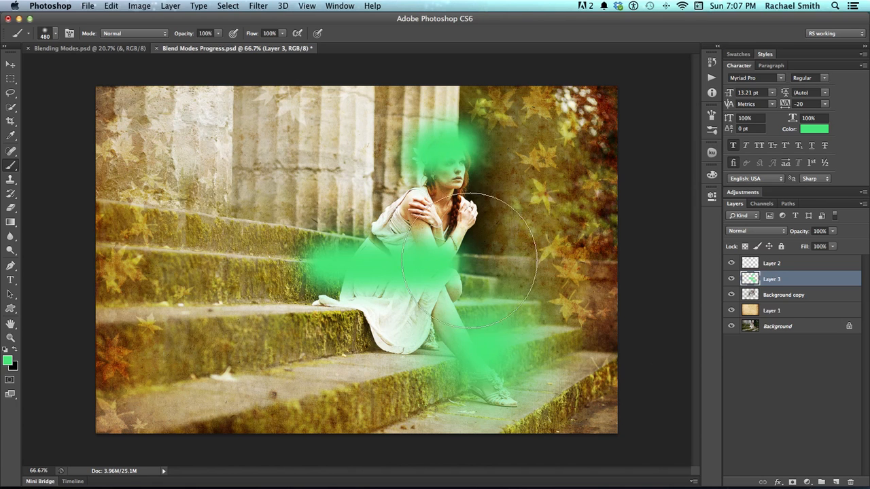
left_click(489, 187)
left_click_drag(373, 188, 295, 194)
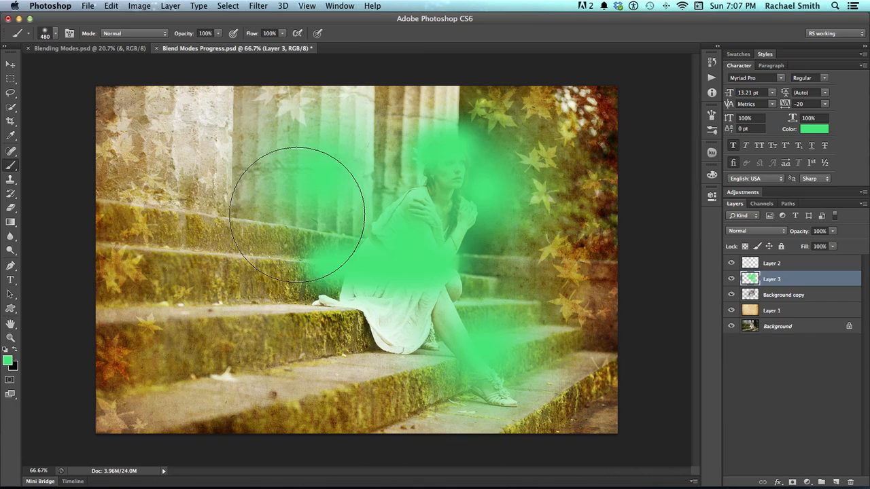
left_click(279, 299)
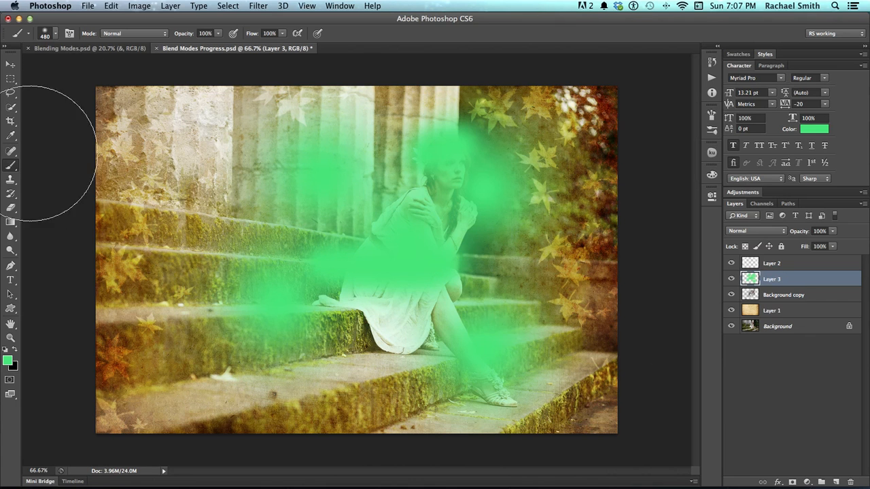
- Cycle through the blend modes for the green paint layer and settle on Soft Light
left_click(10, 64)
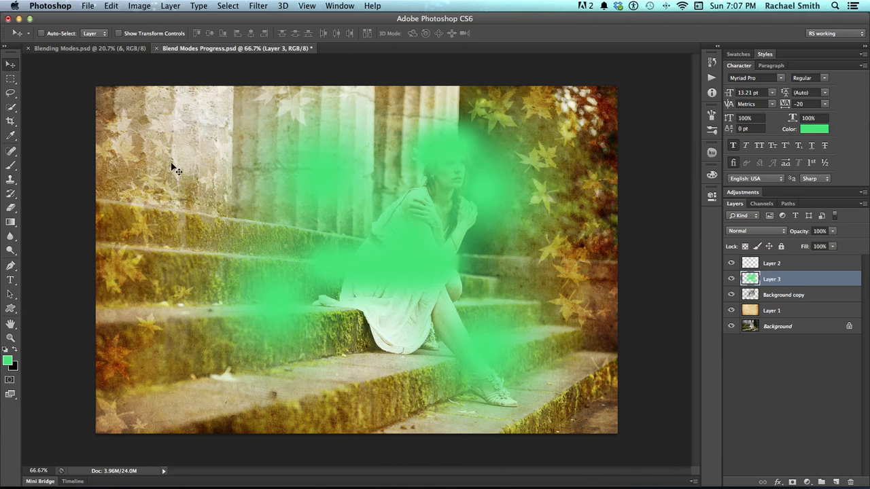
key("shift+plus")
key("shift+plus")
key("shift+plus")
key("shift+plus")
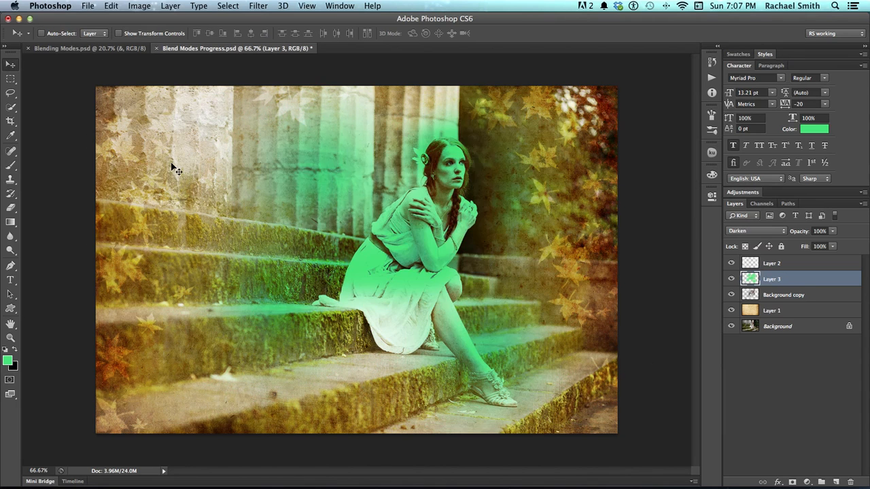
key("shift+plus")
key("shift+plus")
key("shift+plus")
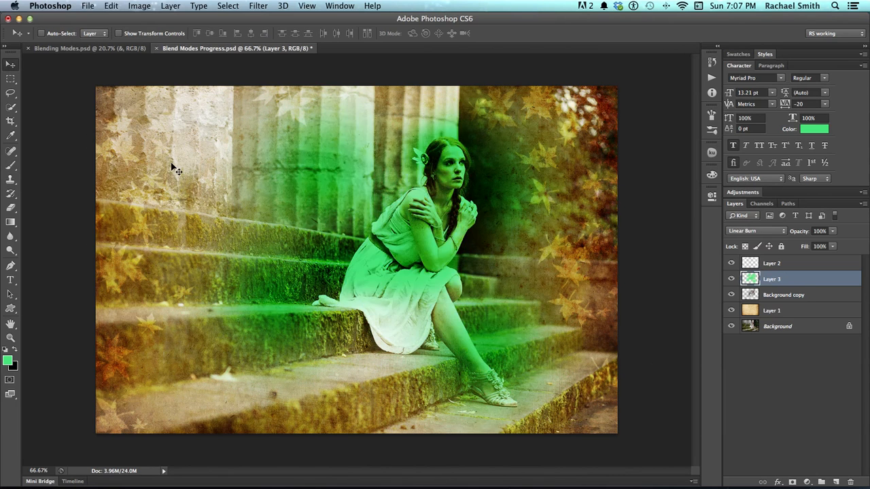
key("shift+plus")
key("shift+plus")
key("shift+plus")
key("shift+plus")
key("shift+plus")
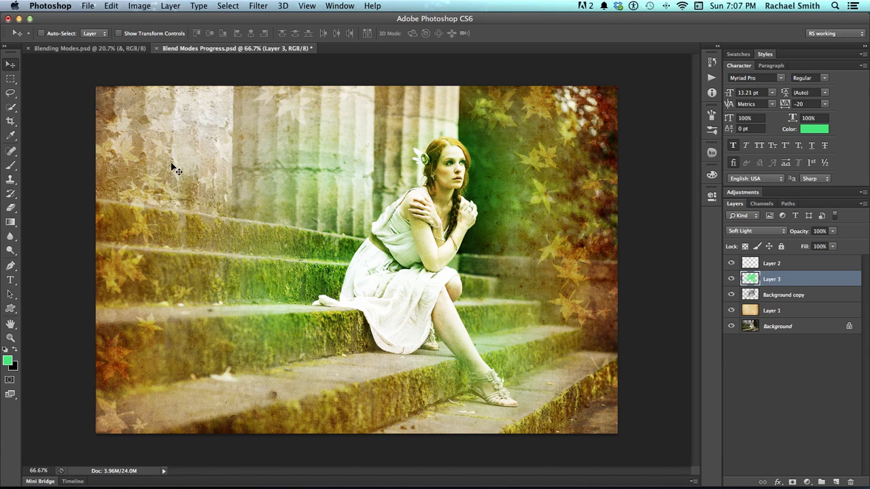
- Set the green paint layer's opacity to 62% and compare the photo with and without it
left_click(730, 280)
left_click(731, 279)
left_click(834, 231)
left_click_drag(835, 246, 820, 246)
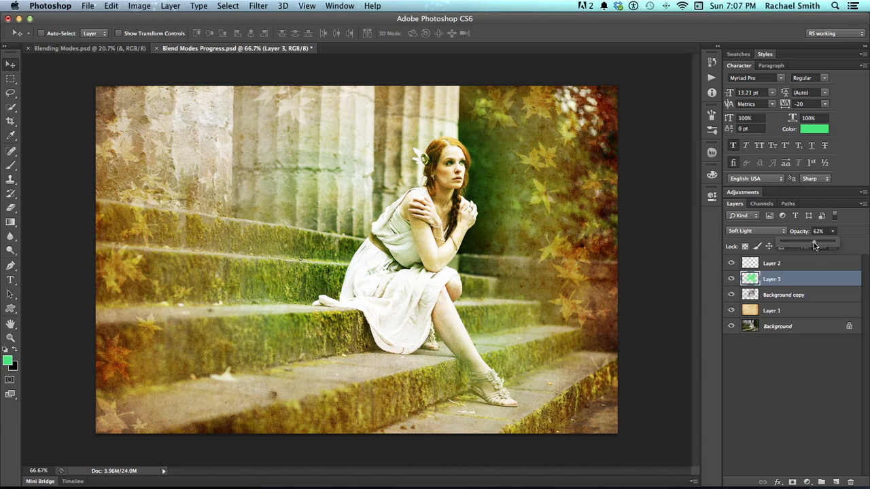
left_click(731, 279)
left_click(730, 280)
- Compare the photo with and without Background copy, and erase that layer's dark area beside the woman with a 292 px eraser
left_click(742, 301)
left_click(731, 295)
left_click(730, 295)
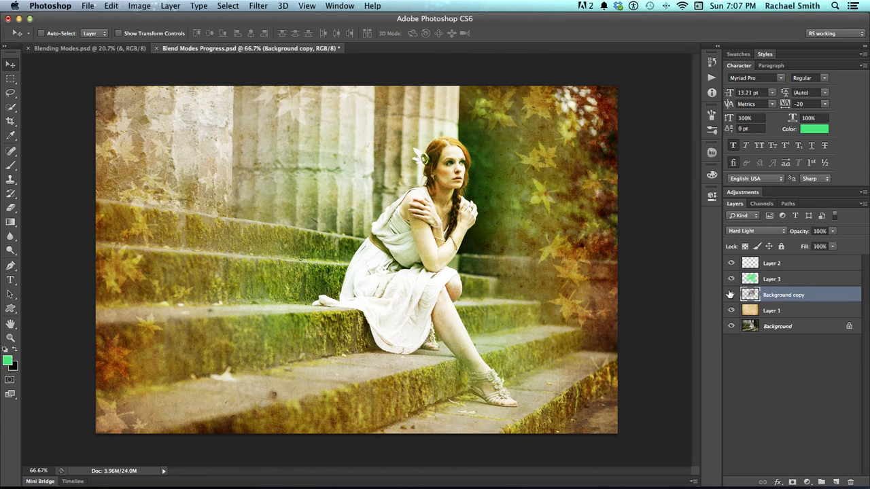
left_click(730, 295)
left_click(730, 295)
key("e")
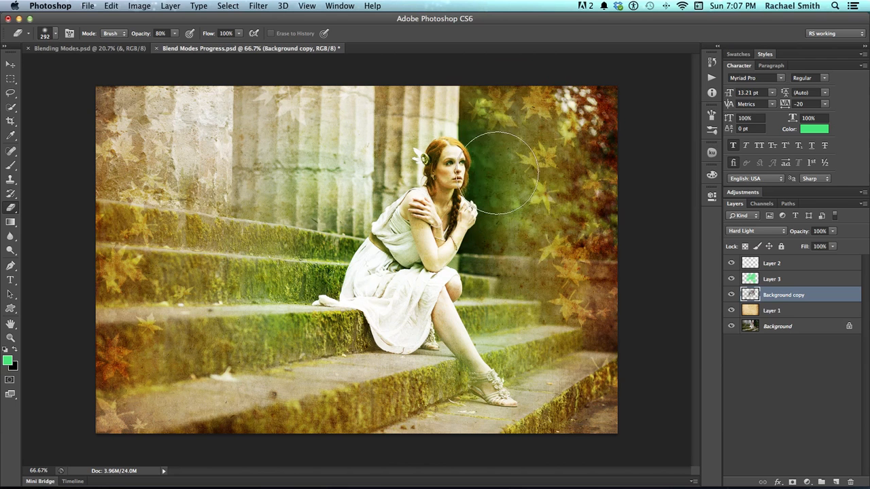
left_click_drag(498, 174, 492, 174)
left_click_drag(515, 233, 488, 247)
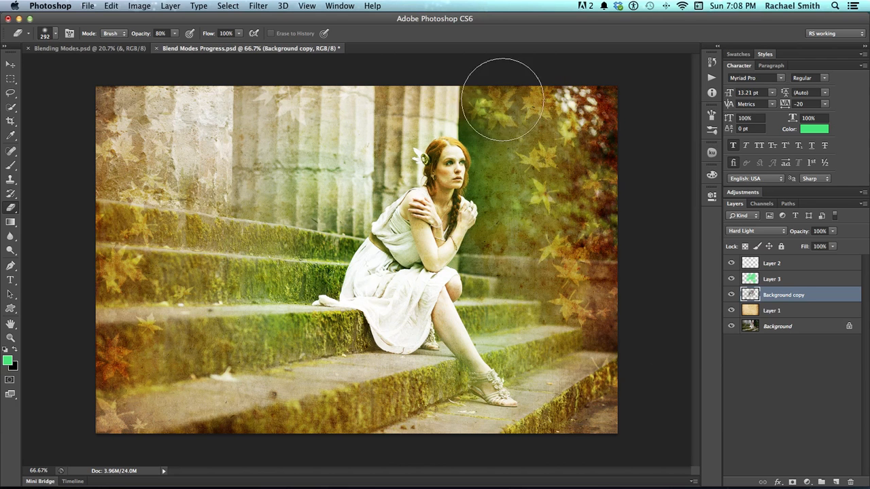
- Erase one more spot among the upper leaves on Background copy, and save the file with Maximize Compatibility on and the prompt disabled
left_click(490, 117)
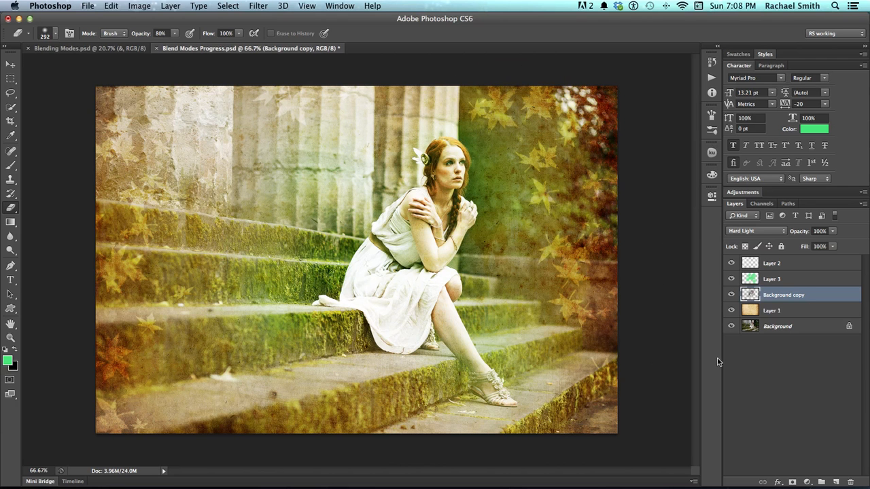
left_click(771, 265)
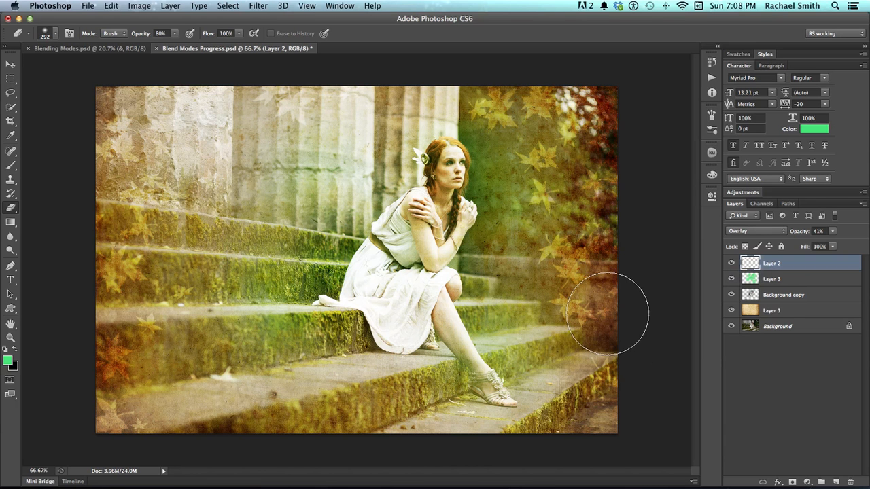
key("super+s")
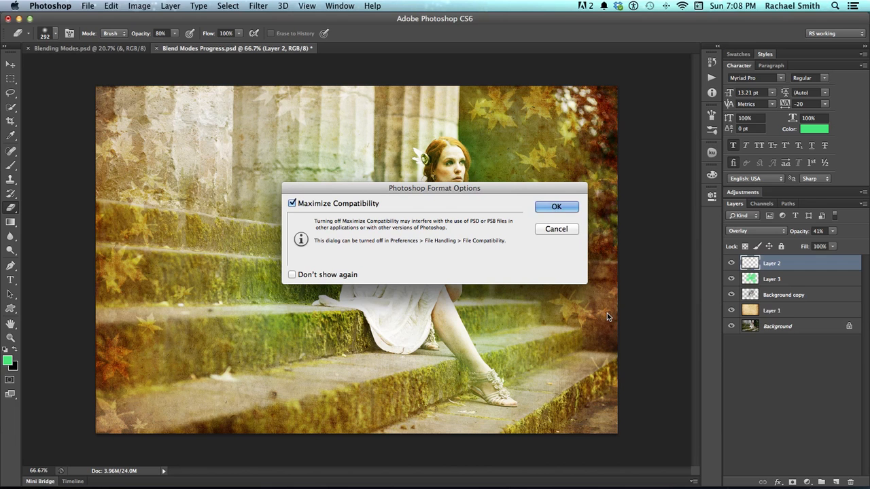
left_click(344, 275)
left_click(557, 206)
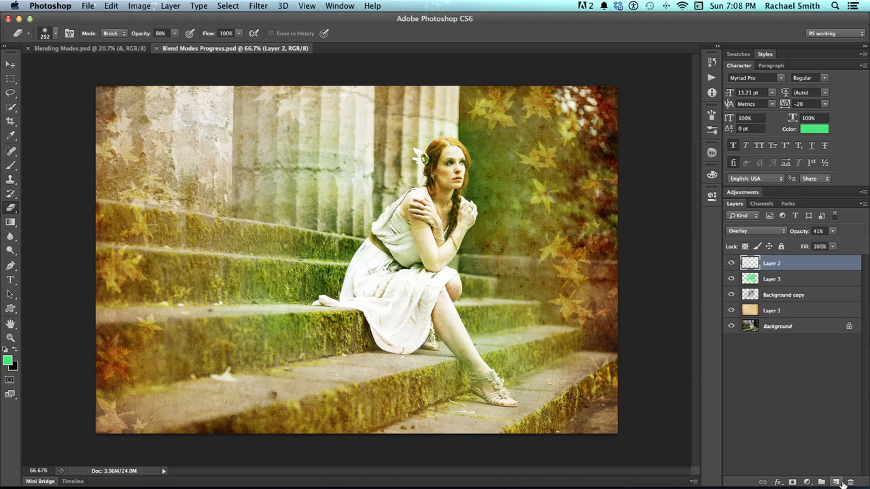
- Add a new layer above Layer 2, enlarge the eraser to 523 px and change the foreground color to dark teal
left_click(836, 482)
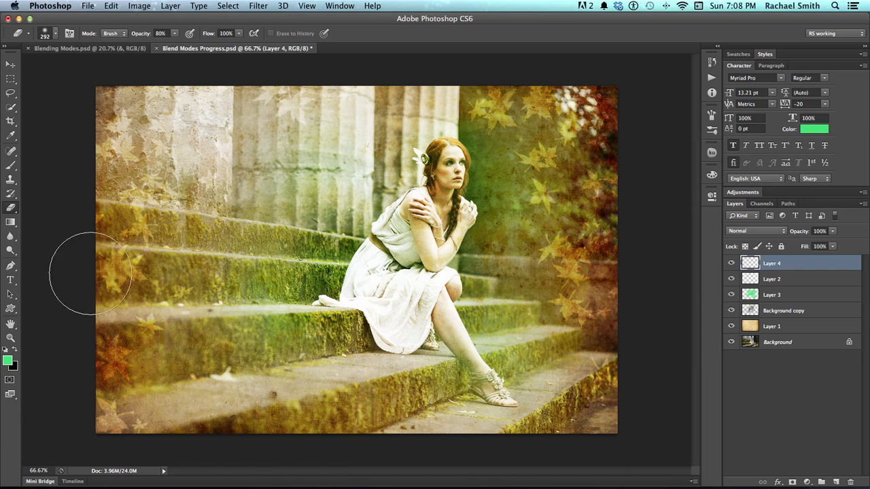
left_click_drag(136, 207, 174, 217)
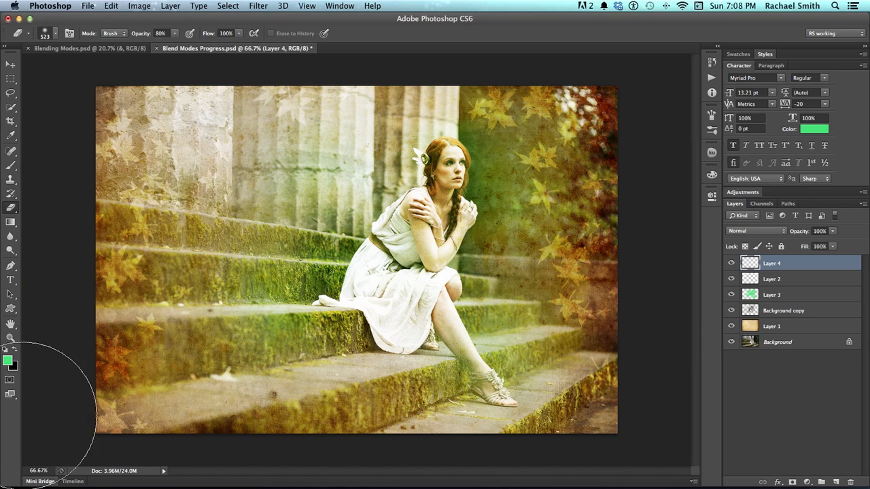
left_click(8, 359)
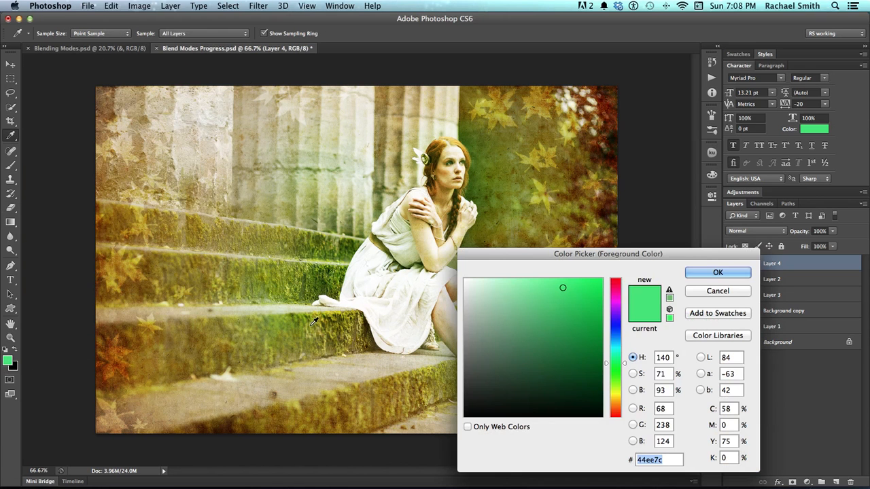
left_click(578, 350)
left_click_drag(614, 364, 614, 345)
left_click(718, 274)
key("e")
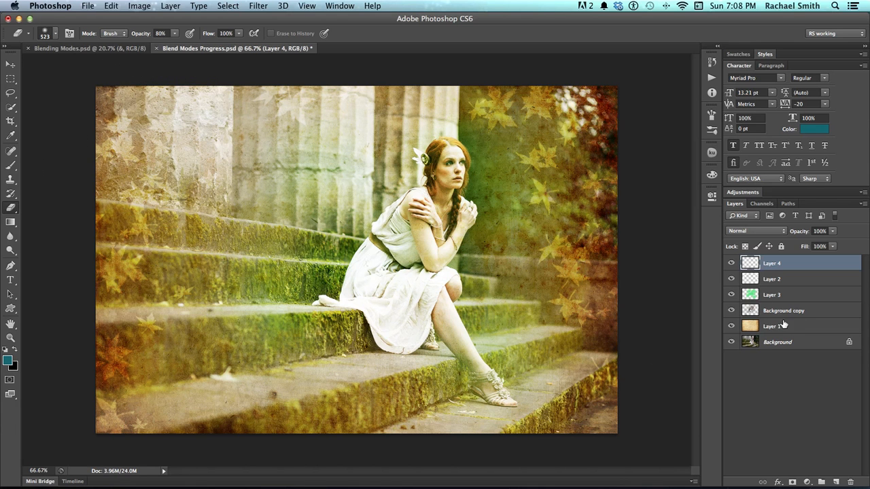
- Paint a soft teal band across the upper part of the photo on Layer 4 with the 480 px brush
left_click(730, 263)
left_click(730, 263)
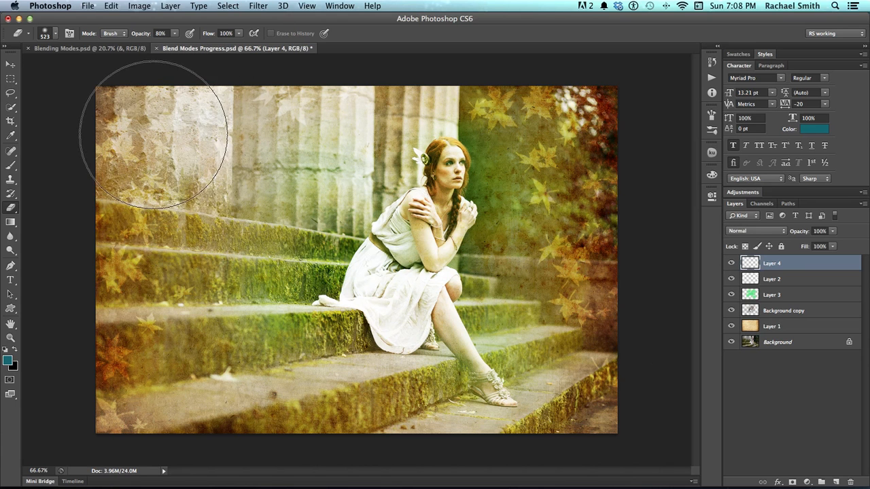
key("b")
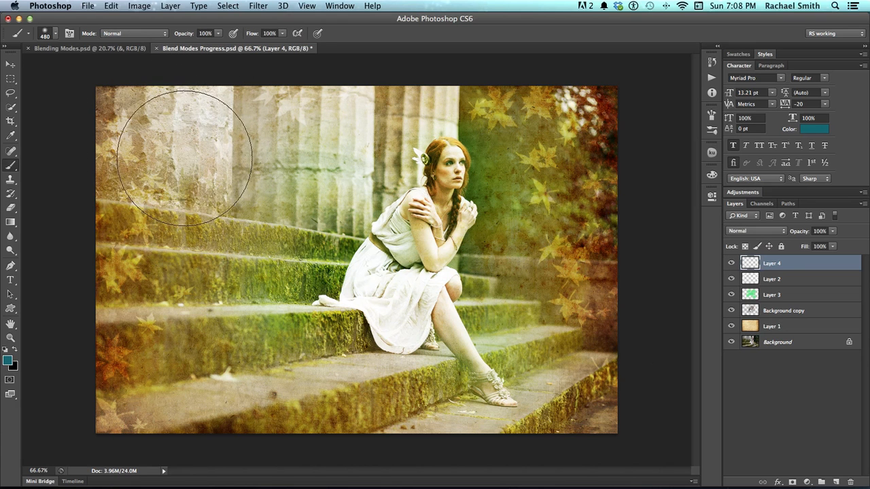
mouse_move(165, 126)
left_mouse_down()
mouse_move(75, 129)
mouse_move(326, 51)
mouse_move(560, 88)
mouse_move(631, 136)
mouse_move(165, 68)
mouse_move(115, 144)
left_mouse_up()
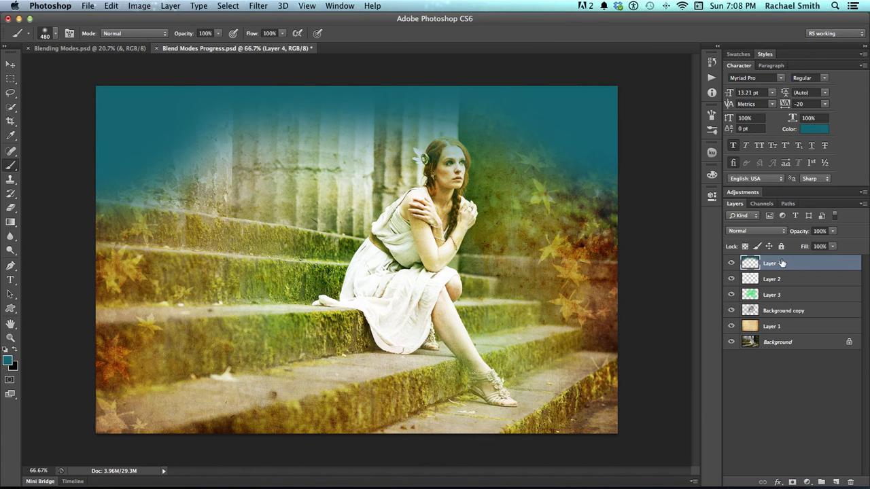
- Try Multiply on the teal paint layer, settle on the Color Burn blend mode and set the layer's opacity to 57%
left_click(751, 231)
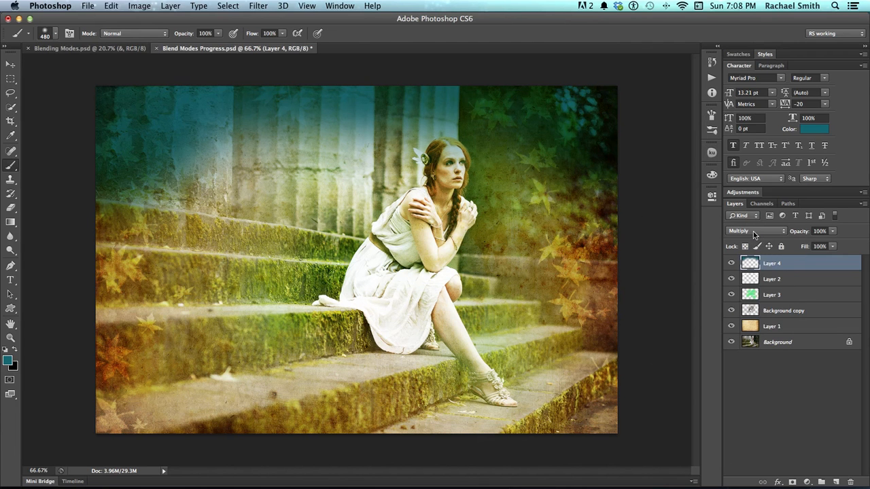
left_click(753, 231)
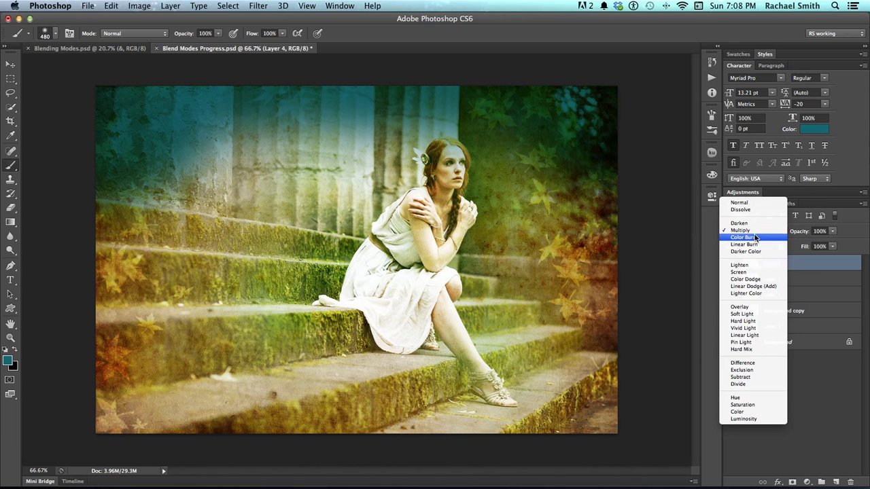
left_click(755, 237)
left_click(832, 231)
left_click_drag(836, 243, 812, 246)
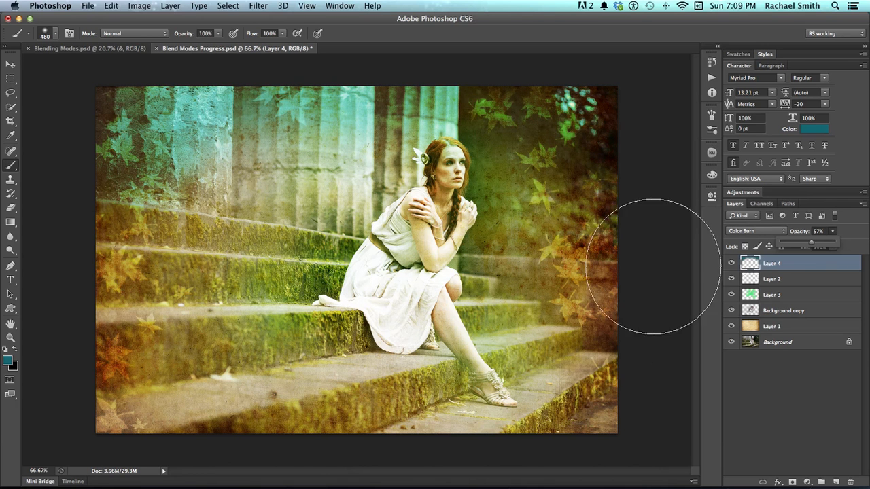
left_click(392, 132)
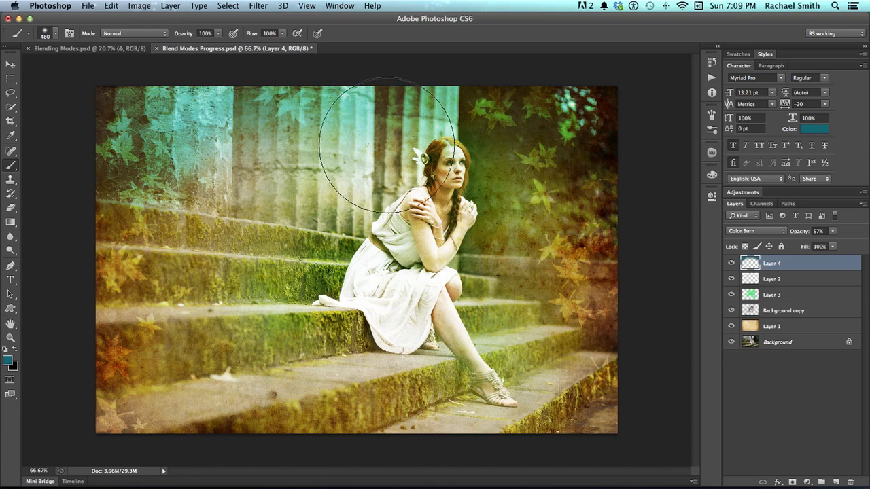
key("v")
left_click_drag(378, 121, 380, 152)
key("super+z")
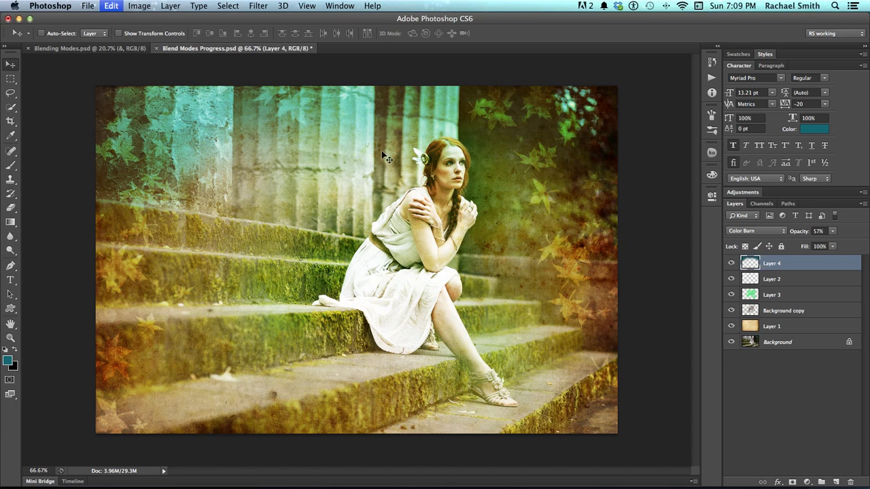
- Flip the teal paint layer vertically and apply the transformation
key("super+t")
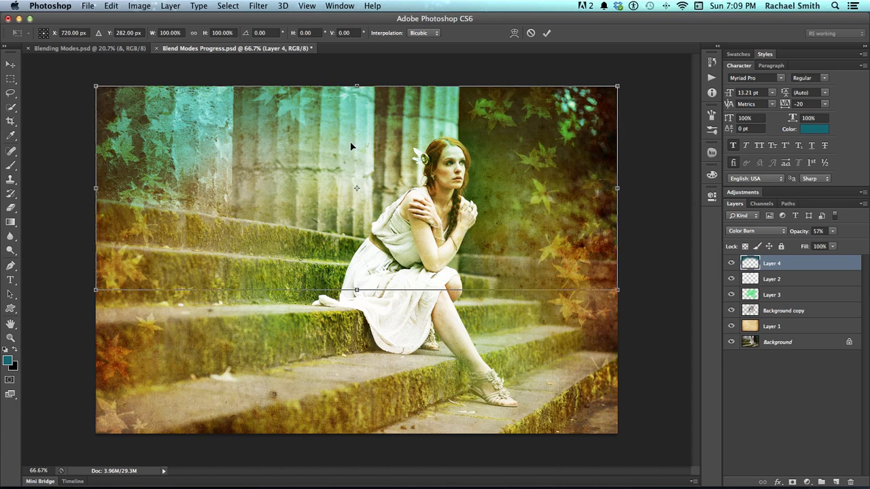
right_click(352, 150)
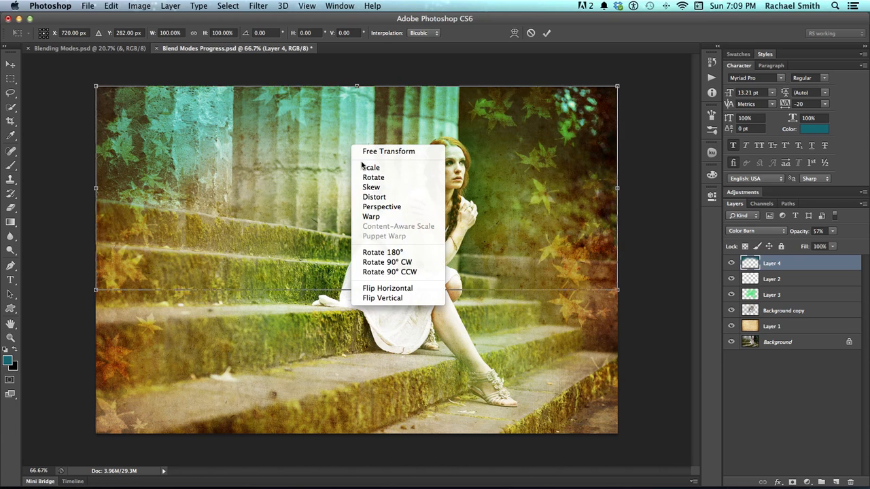
left_click(372, 297)
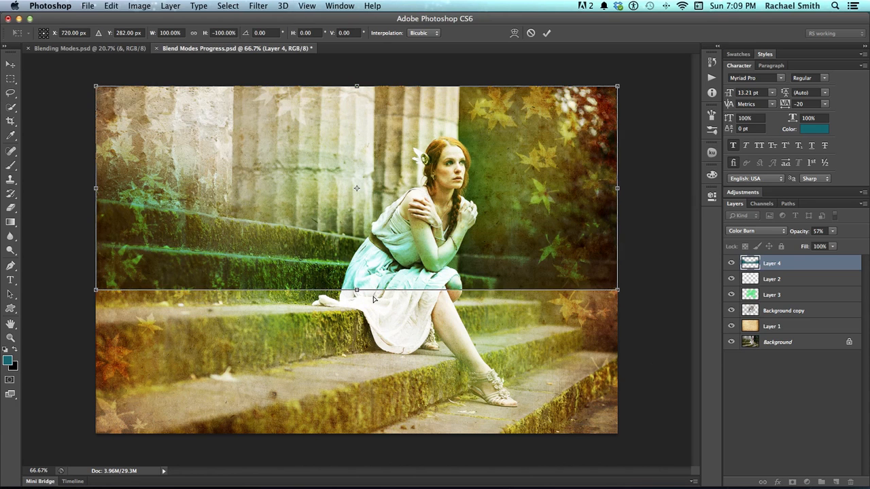
key("super+1")
key("Return")
key("super+0")
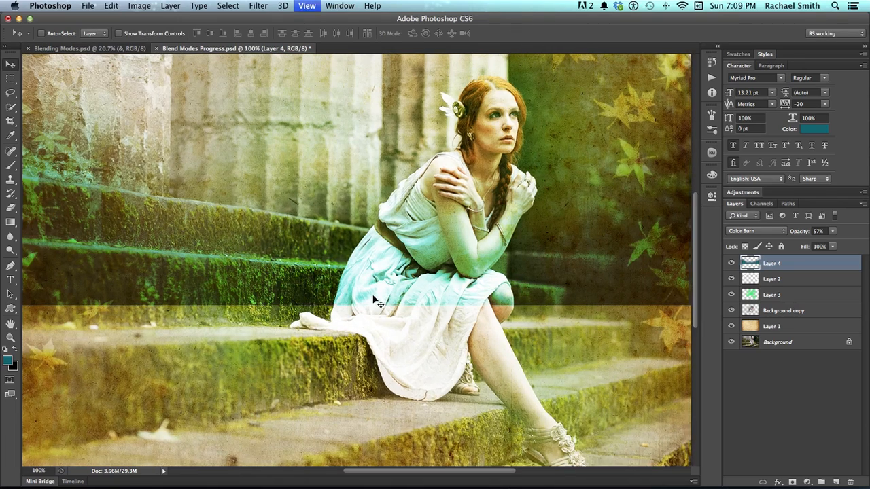
- Move the flipped teal band down over the lowest steps at the photo's bottom edge
left_click_drag(442, 257, 452, 436)
key("z")
left_click(426, 314, "alt")
key("v")
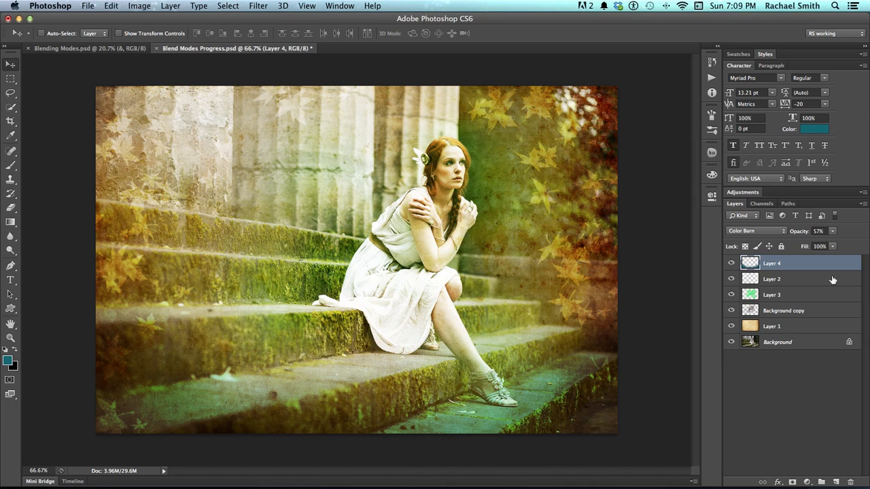
- Set the teal paint layer's opacity to 45% and save the file
left_click(832, 231)
left_click_drag(822, 242, 827, 242)
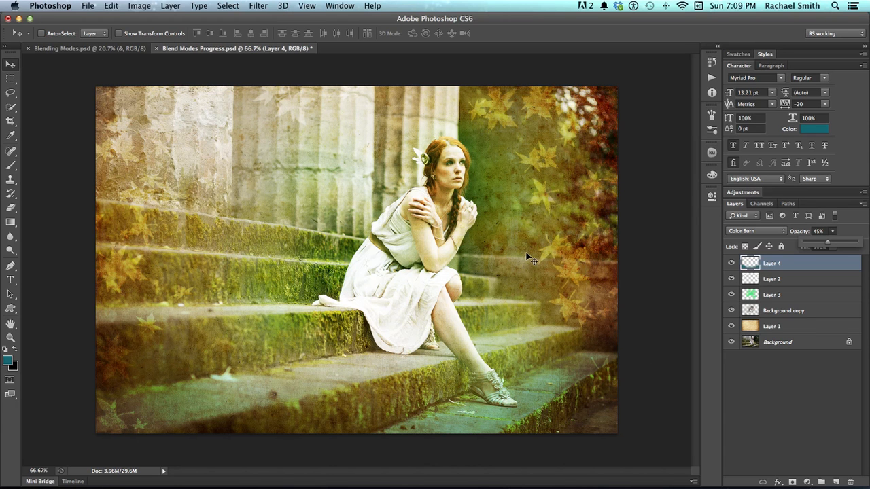
key("super+s")
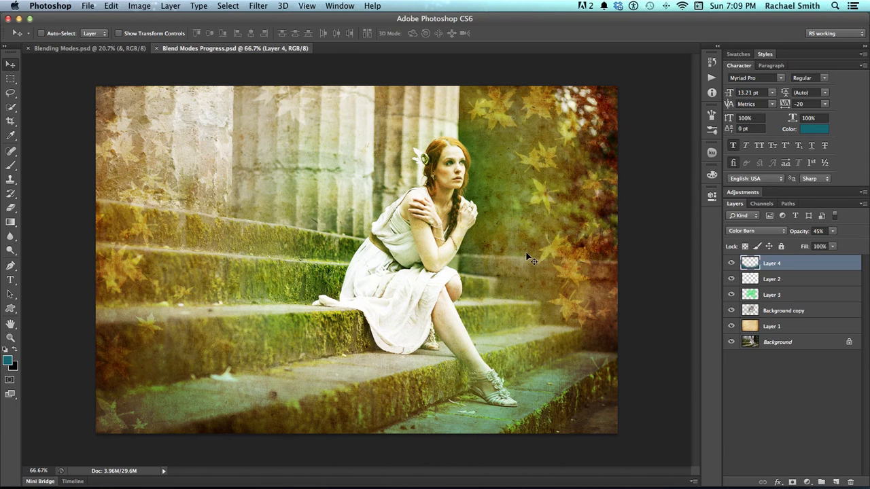